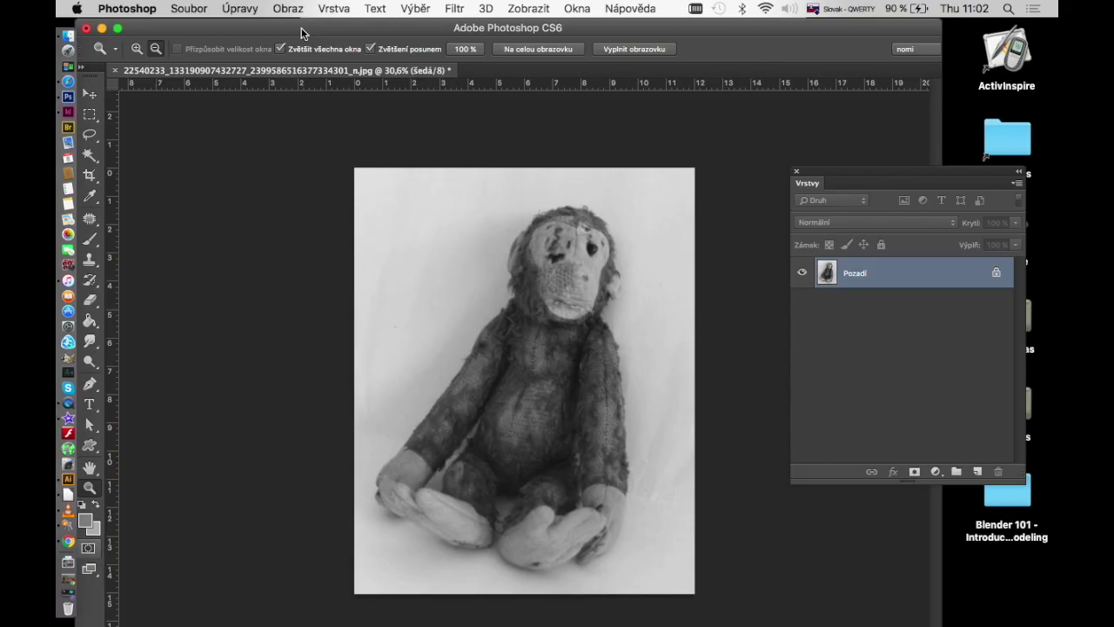
Switch to the Rectangular Marquee tool for selecting on the teddy monkey photo
click(188, 10)
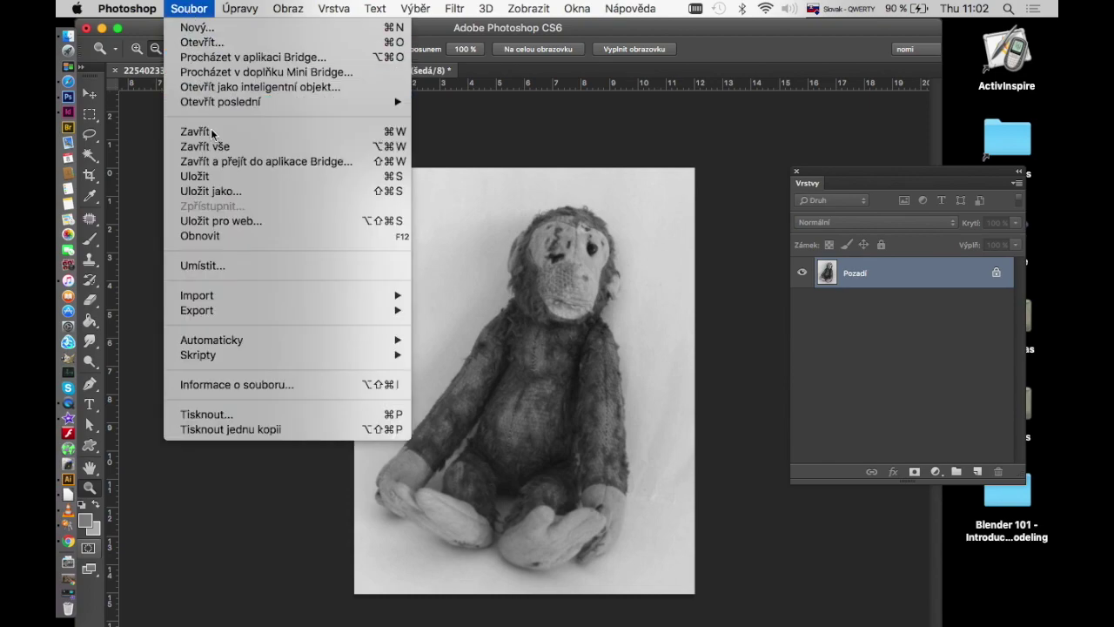
key(Escape)
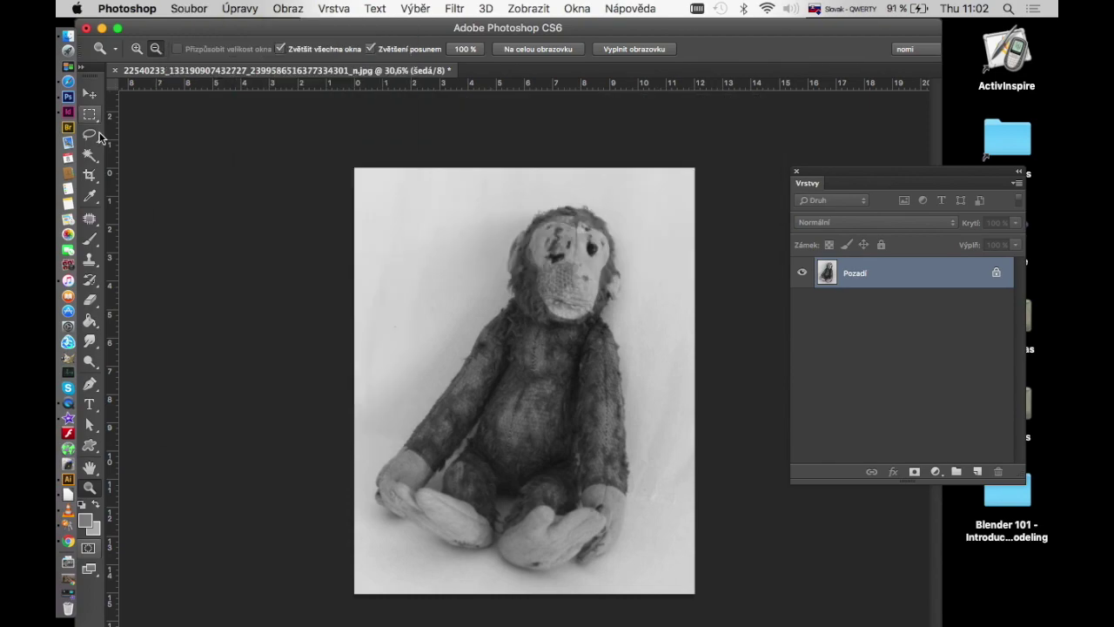
key(alt)
click(90, 116)
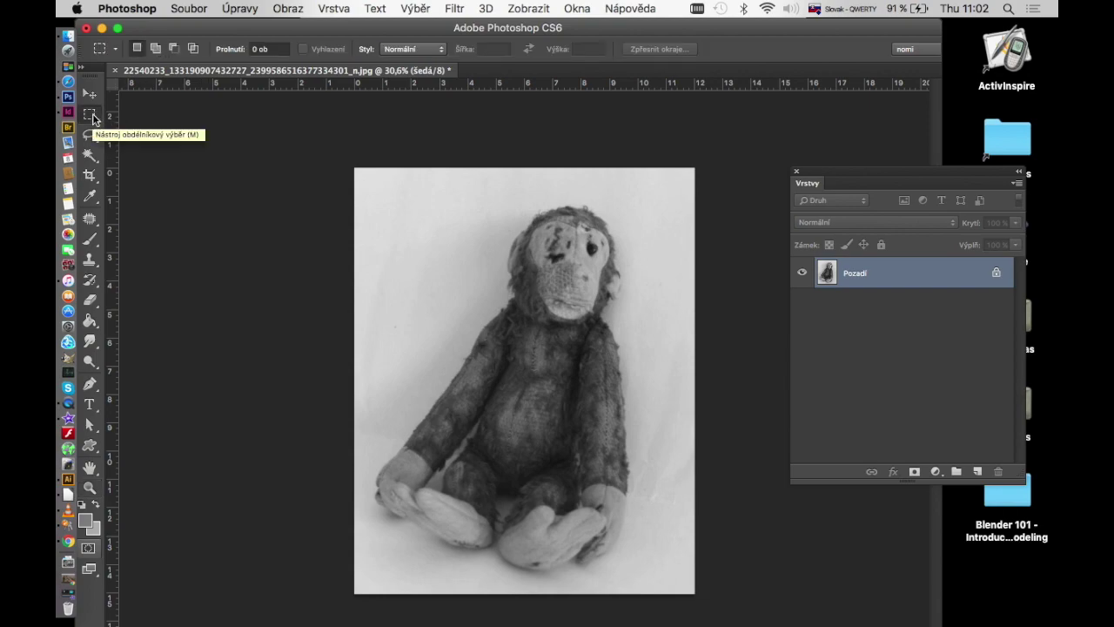
Replace a rectangle with an elliptical circle selection around the monkey's lower body and feet
drag(404, 195, 633, 530)
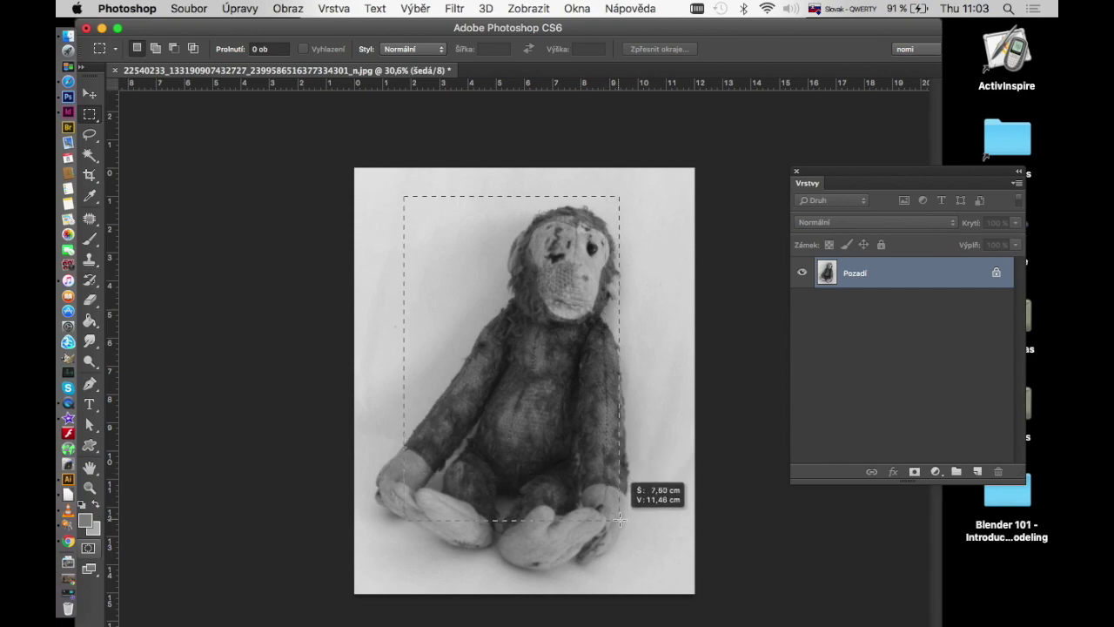
key(shift+m)
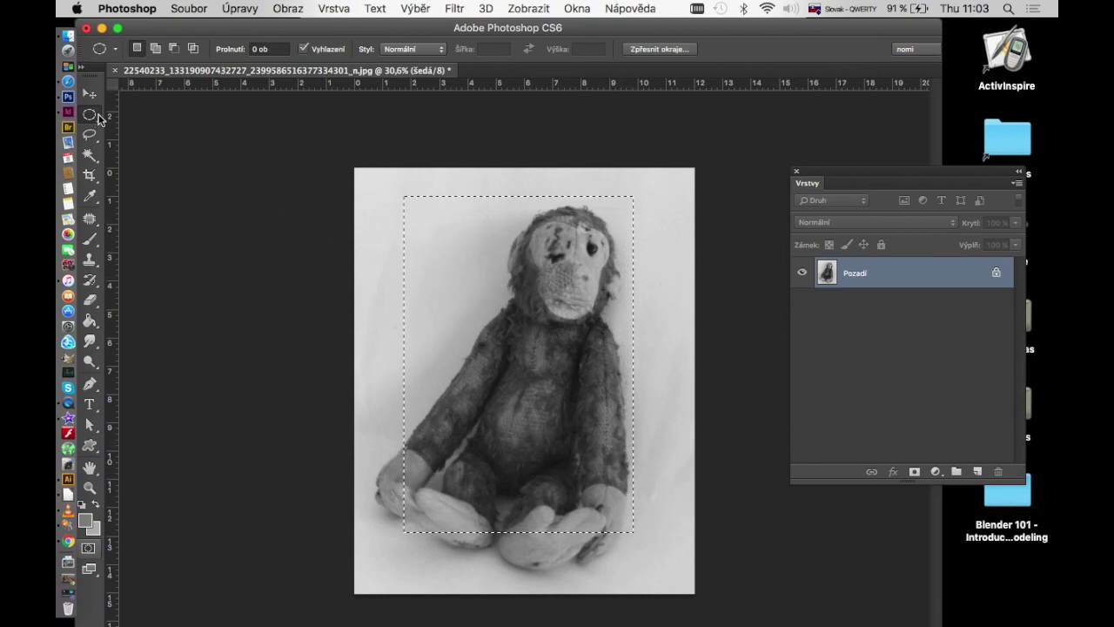
drag(381, 242, 657, 437)
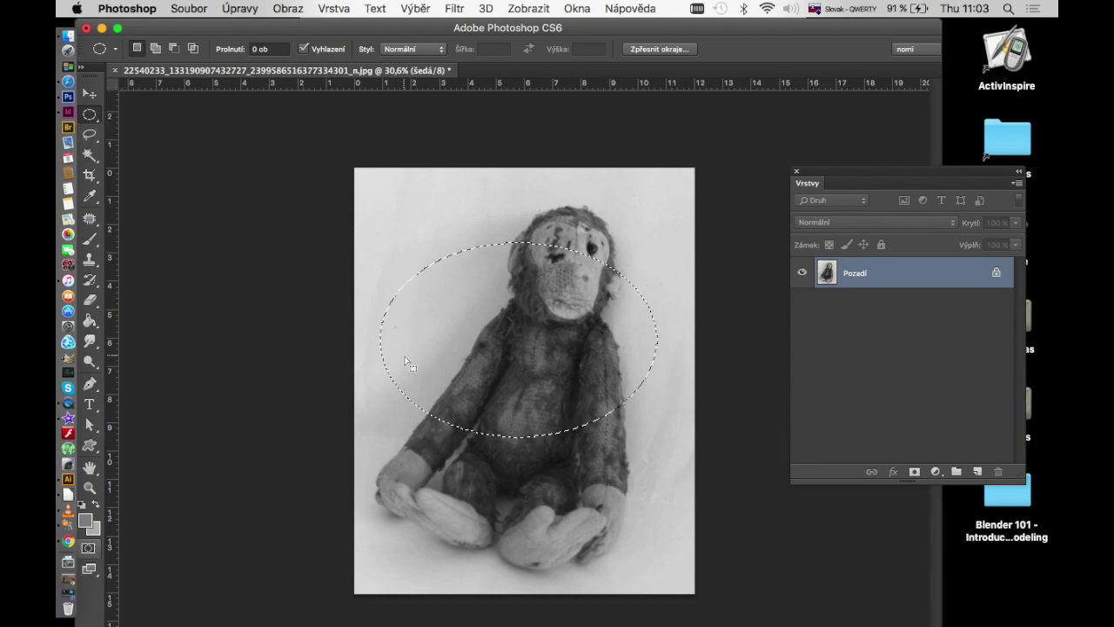
mouse_move(379, 370)
mouse_down()
mouse_move(418, 399)
mouse_move(475, 350)
mouse_move(616, 392)
mouse_move(631, 453)
mouse_move(628, 254)
mouse_move(616, 466)
mouse_move(652, 560)
mouse_move(672, 574)
mouse_up()
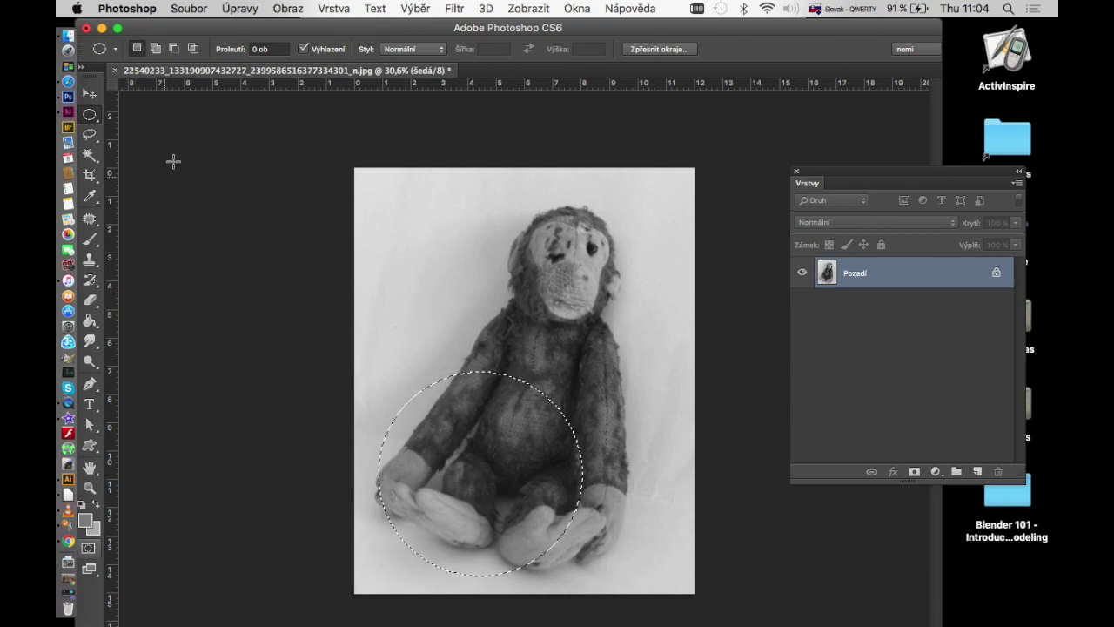
click(157, 49)
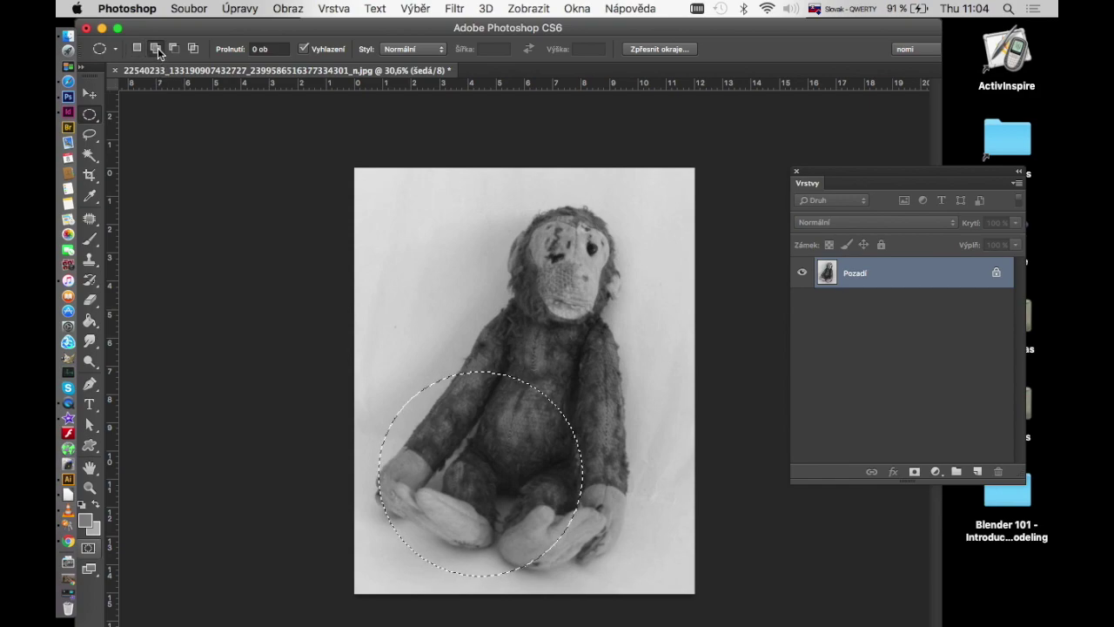
Add circles over the chest and head, then shift the whole selection right with Transformovat výběr
drag(440, 273, 539, 373)
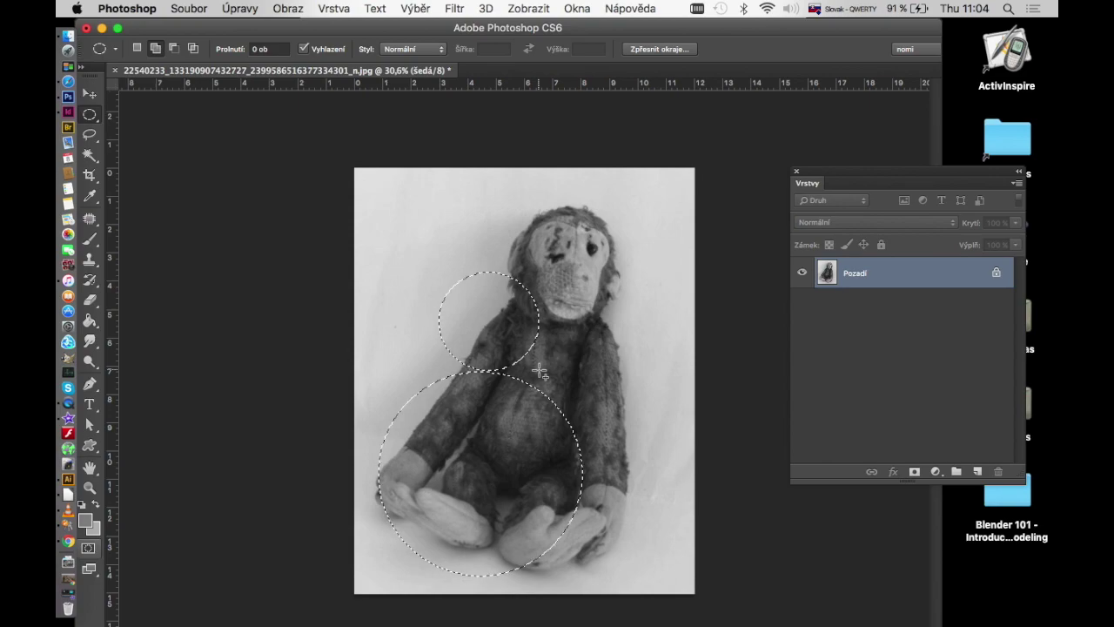
drag(466, 196, 534, 272)
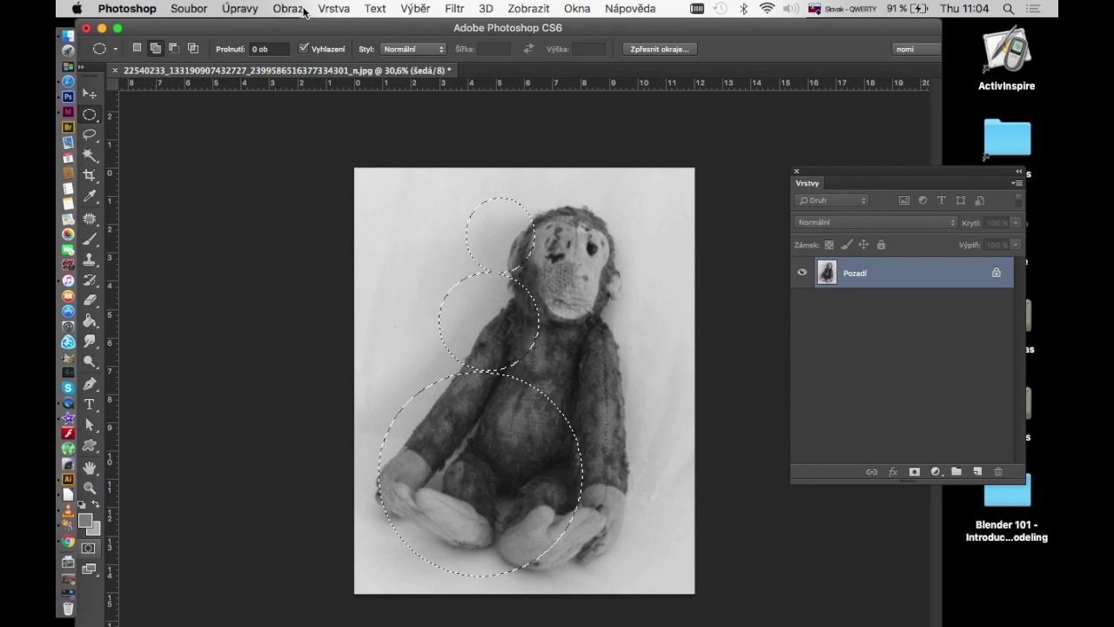
click(421, 12)
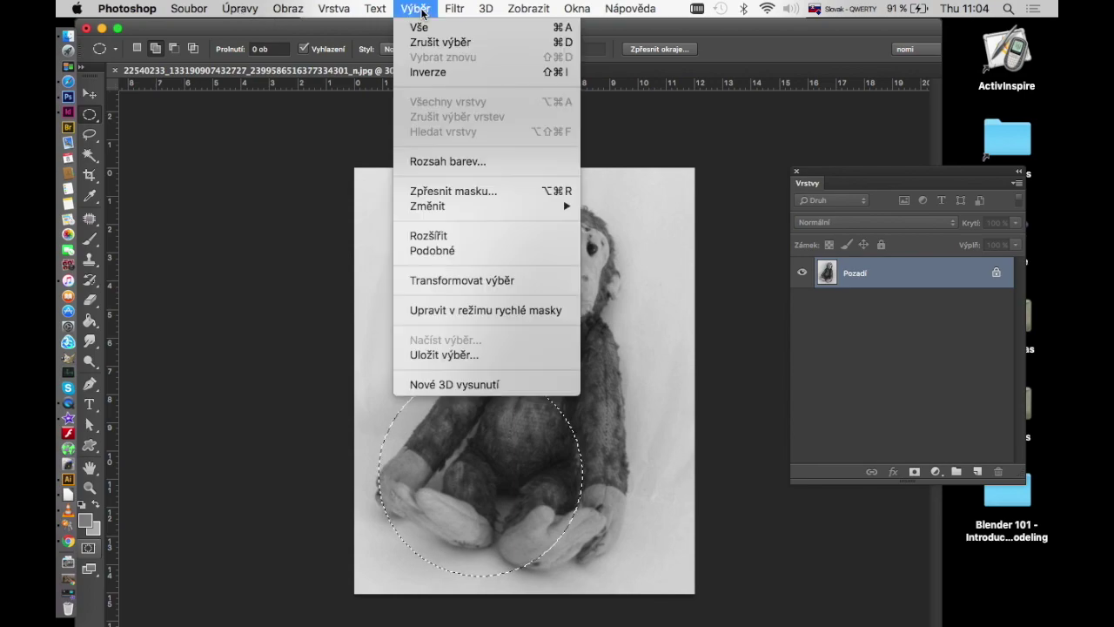
click(473, 284)
key(Right)
key(Right)
key(Right)
key(Right)
key(Right)
key(Right)
key(Right)
key(Right)
key(Right)
key(Right)
key(Right)
key(Right)
key(Right)
key(Right)
key(Right)
key(Right)
key(Right)
key(Right)
key(Right)
key(Right)
key(Right)
key(Right)
key(Right)
key(Right)
key(Right)
key(Right)
key(Right)
key(Right)
key(Right)
key(Right)
key(Right)
key(Right)
key(Right)
key(Right)
key(Right)
key(Right)
key(Right)
key(Right)
key(Right)
key(Right)
key(Right)
key(Right)
key(Return)
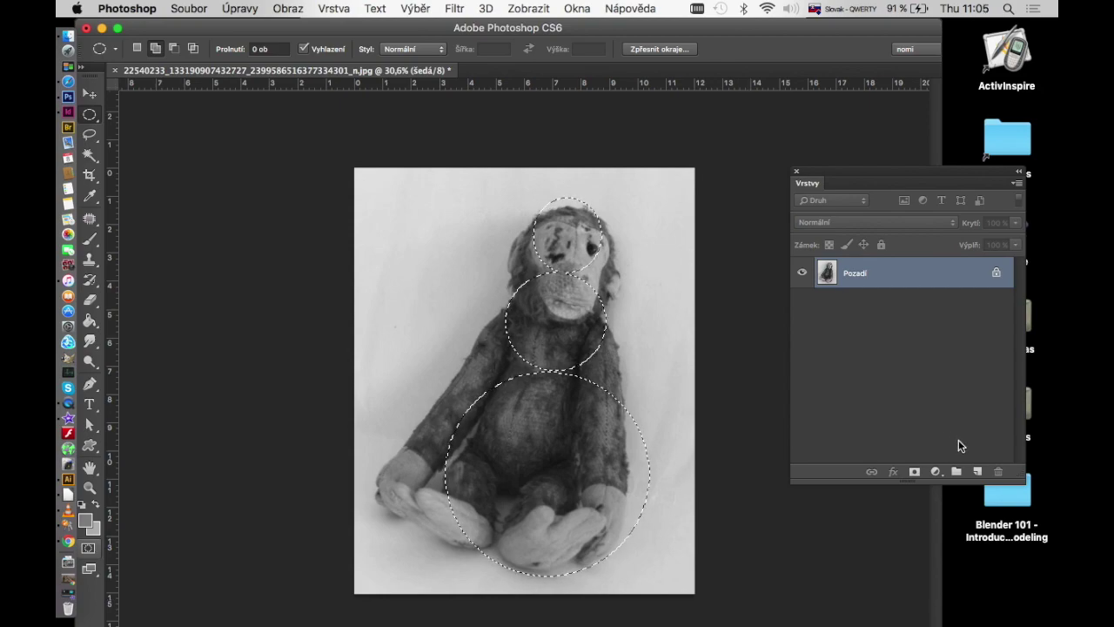
Copy the circles to a layer with Ctrl+J, then choose the Lasso tool
key(ctrl+j)
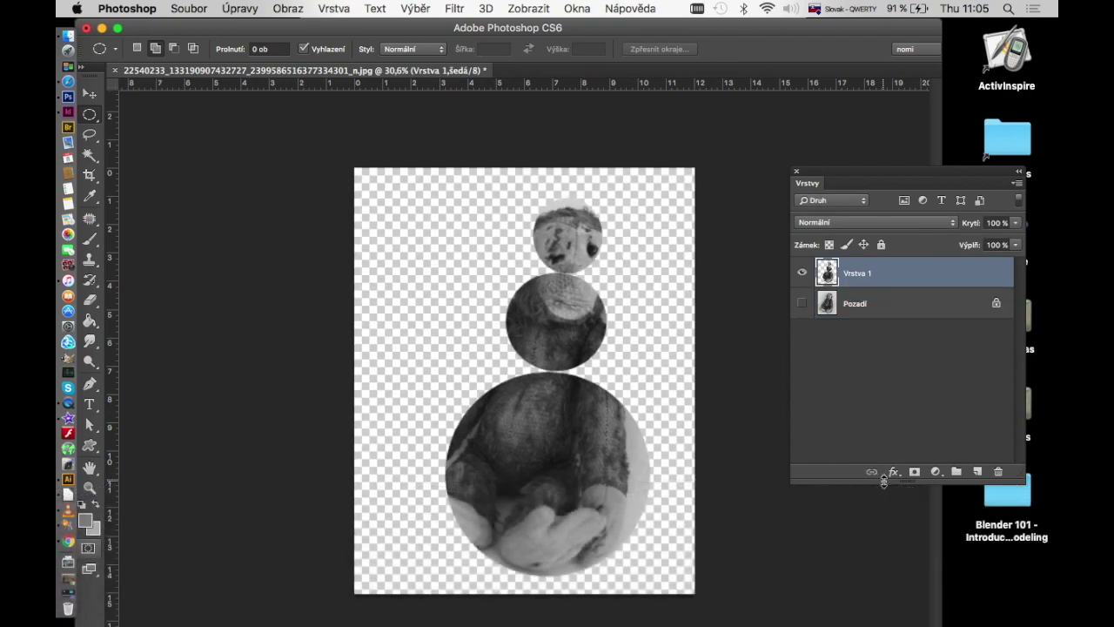
right_click(96, 122)
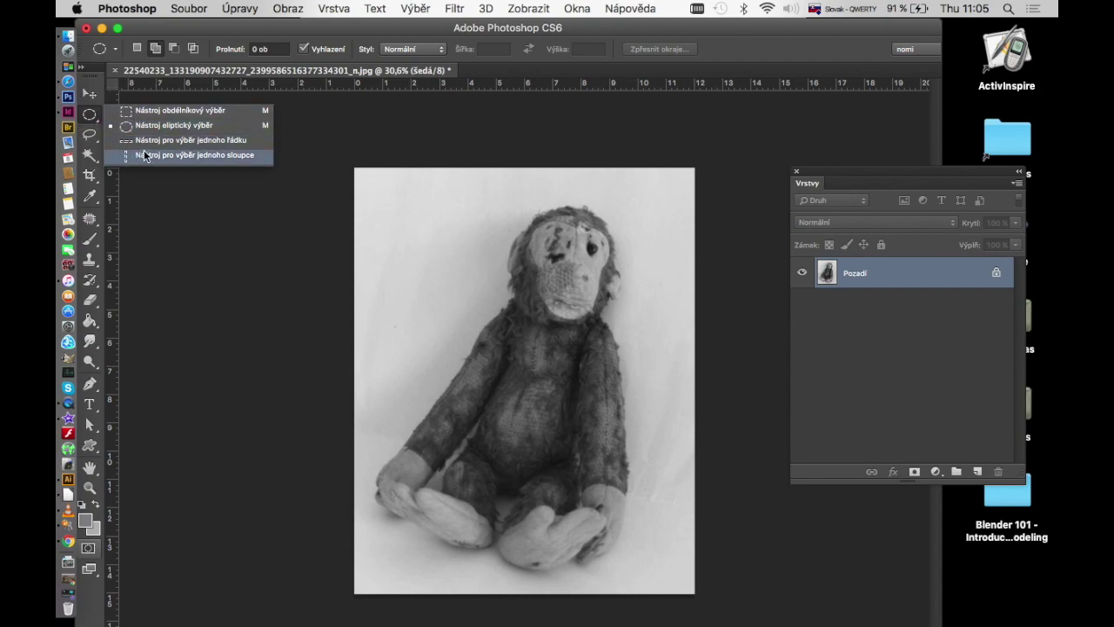
click(94, 148)
click(92, 139)
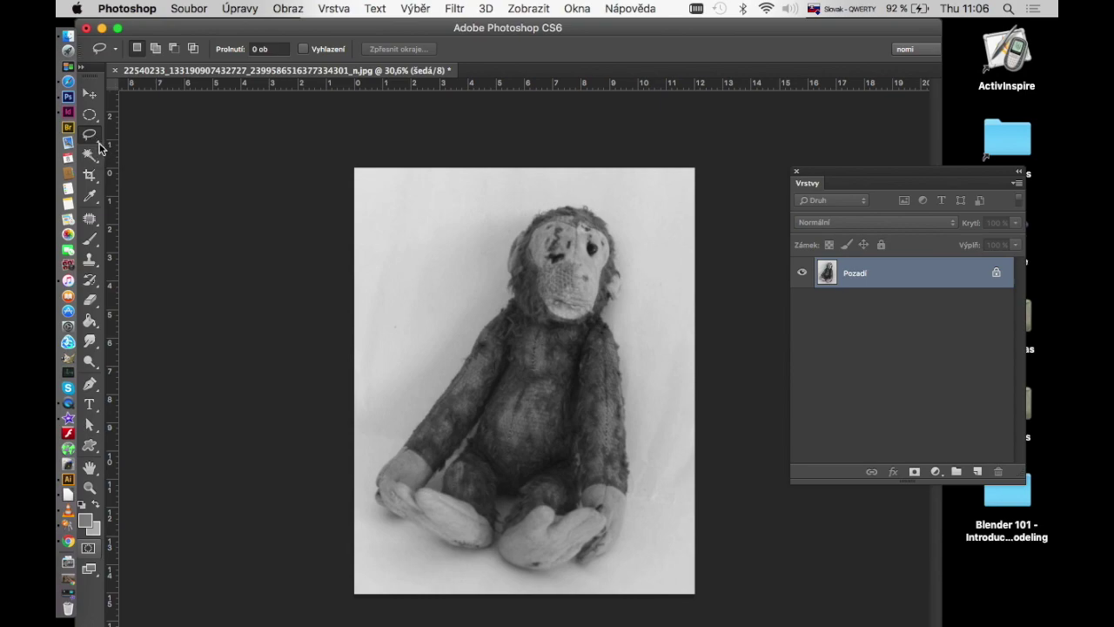
Trace a freehand lasso outline from the monkey's head down around its feet
click(98, 145)
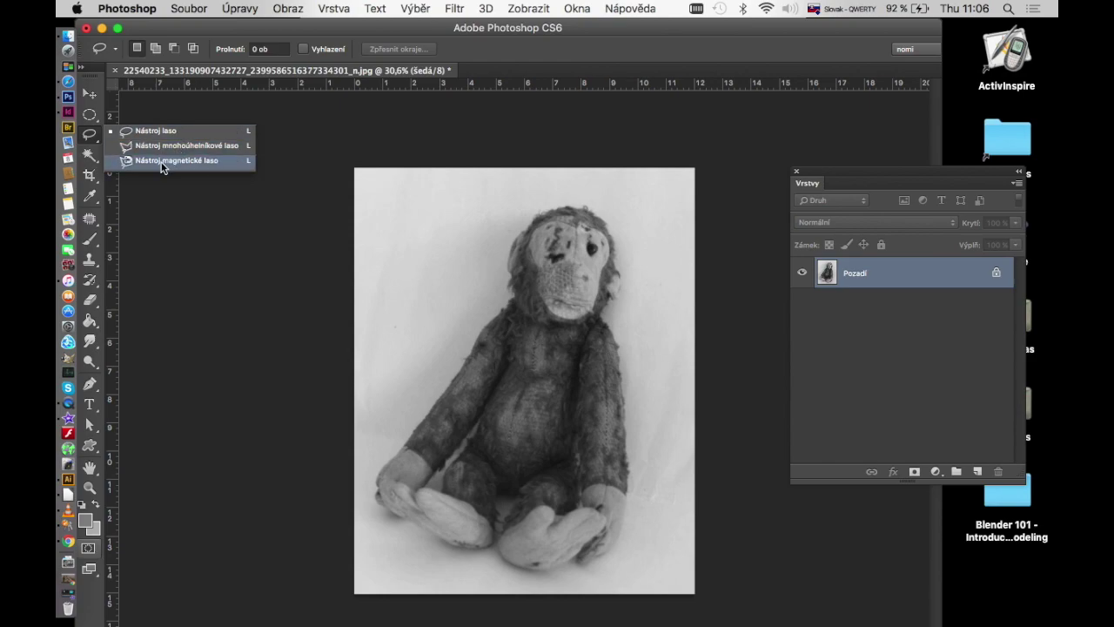
click(97, 142)
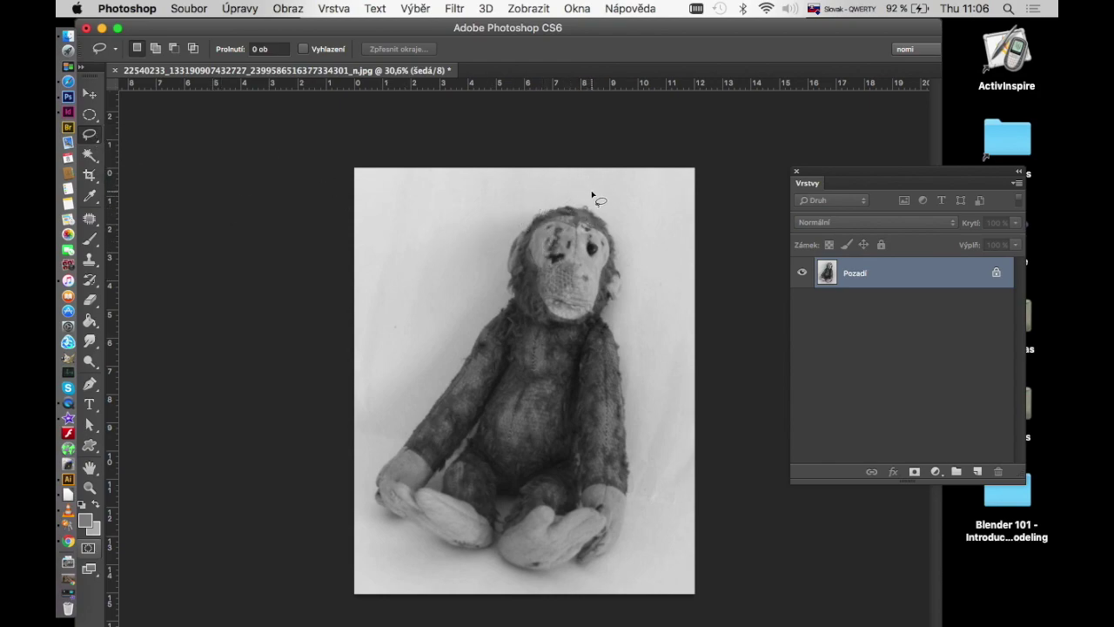
mouse_move(570, 211)
mouse_down()
mouse_move(547, 222)
mouse_move(399, 498)
mouse_move(462, 440)
mouse_move(488, 387)
mouse_move(466, 462)
mouse_move(433, 501)
mouse_up()
mouse_move(475, 547)
mouse_down()
mouse_move(496, 483)
mouse_move(518, 517)
mouse_up()
mouse_move(525, 563)
mouse_down()
mouse_move(576, 547)
mouse_move(620, 419)
mouse_up()
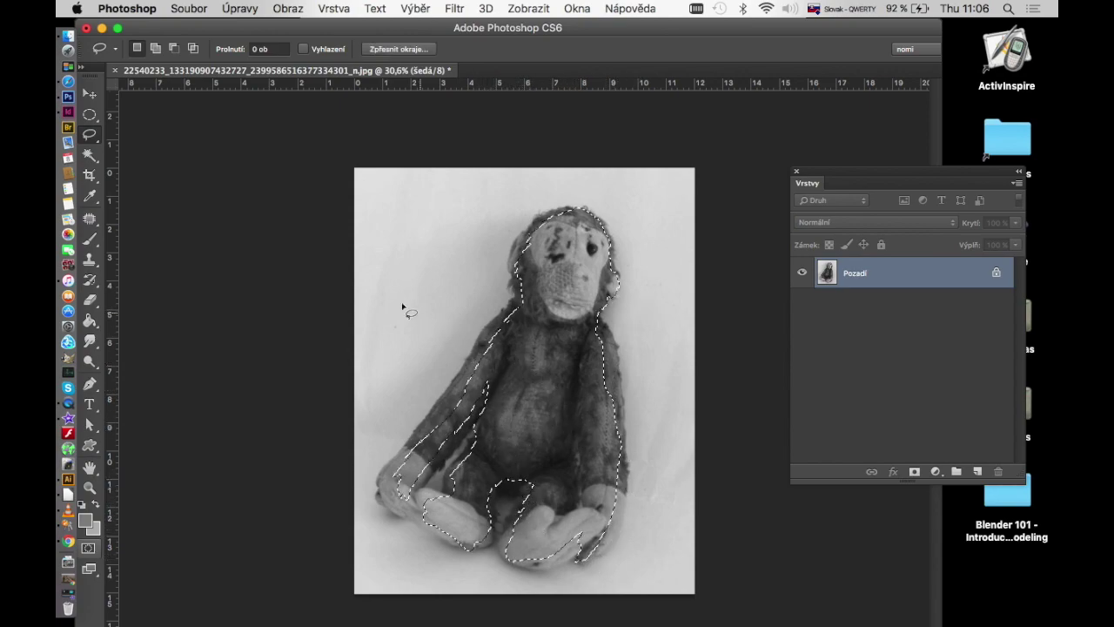
click(155, 49)
Add the left arm and head side, subtract area left of the head, then create Vrstva 1
mouse_move(519, 303)
mouse_down()
mouse_move(397, 500)
mouse_move(506, 347)
mouse_up()
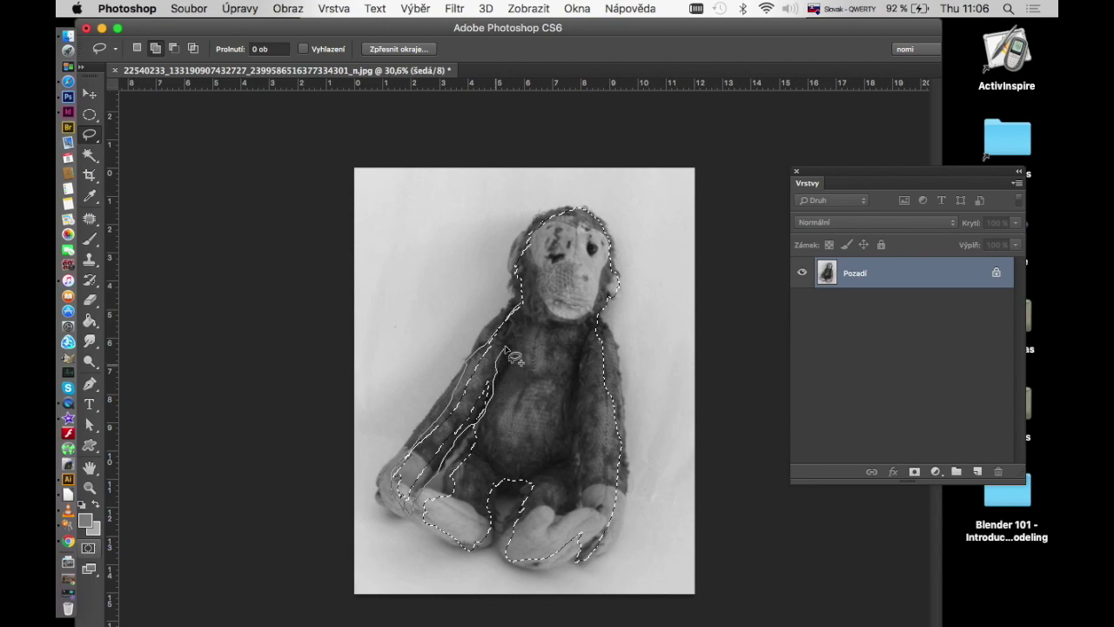
drag(505, 347, 520, 306)
drag(478, 429, 495, 333)
drag(492, 294, 513, 298)
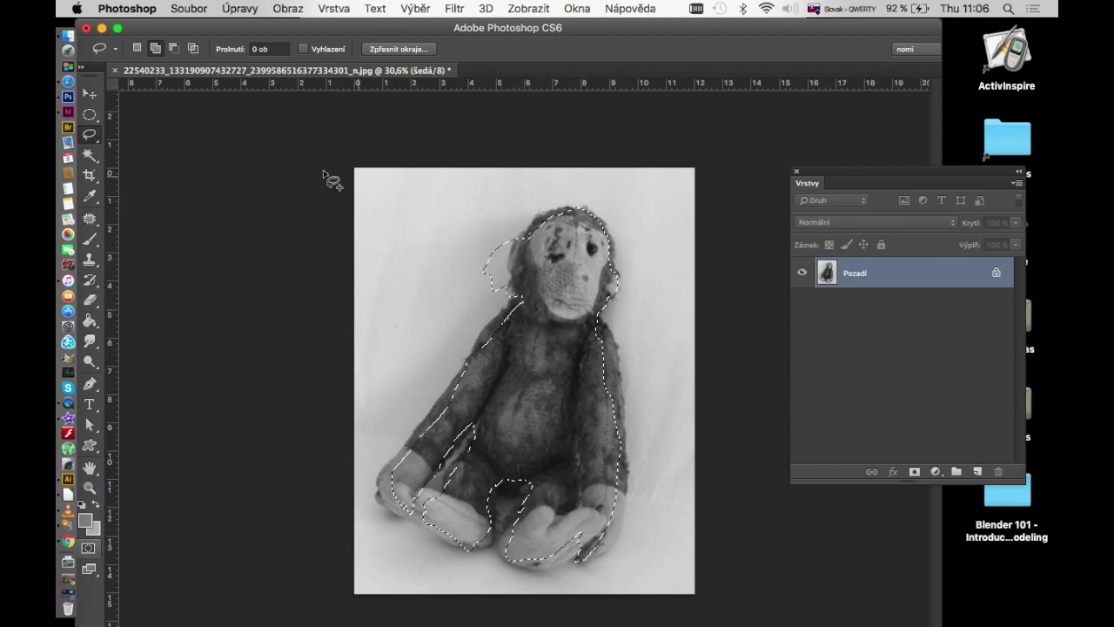
click(175, 48)
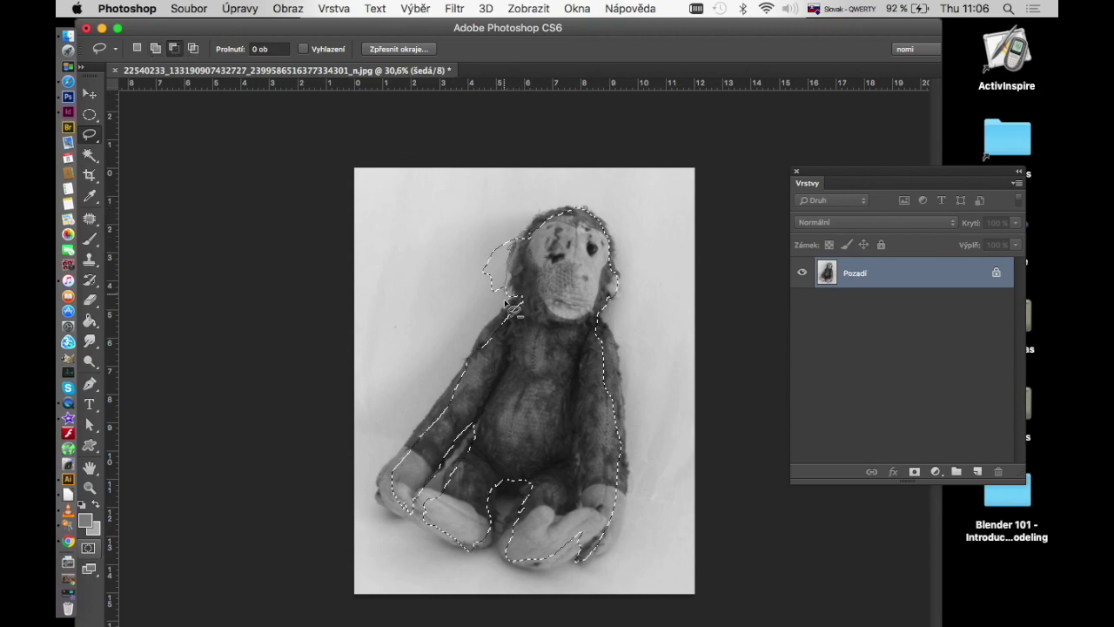
drag(498, 235, 503, 241)
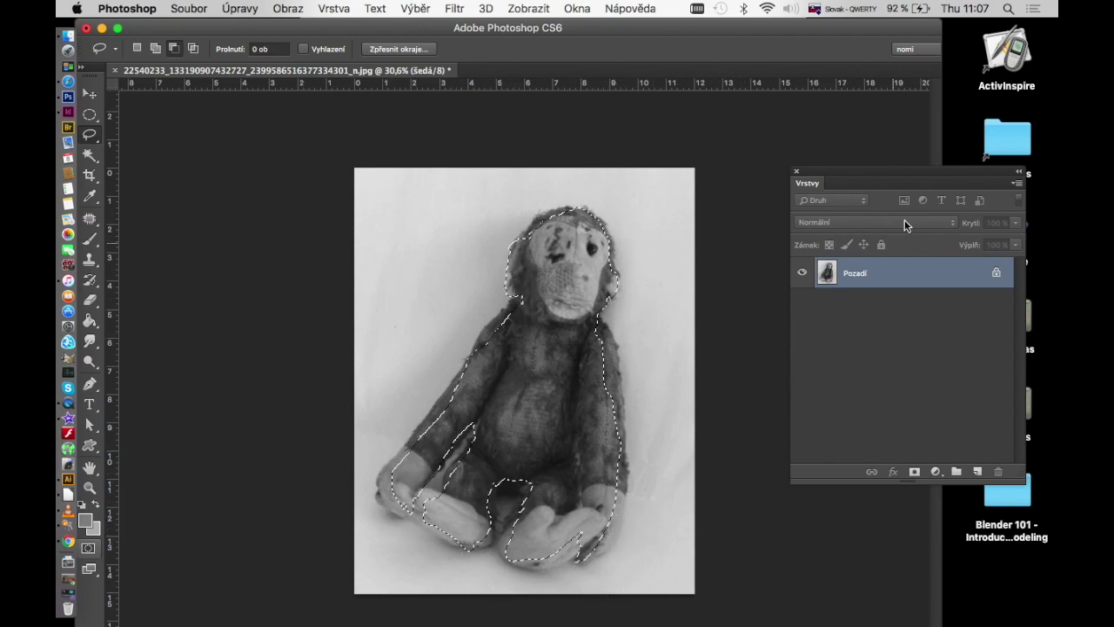
click(977, 471)
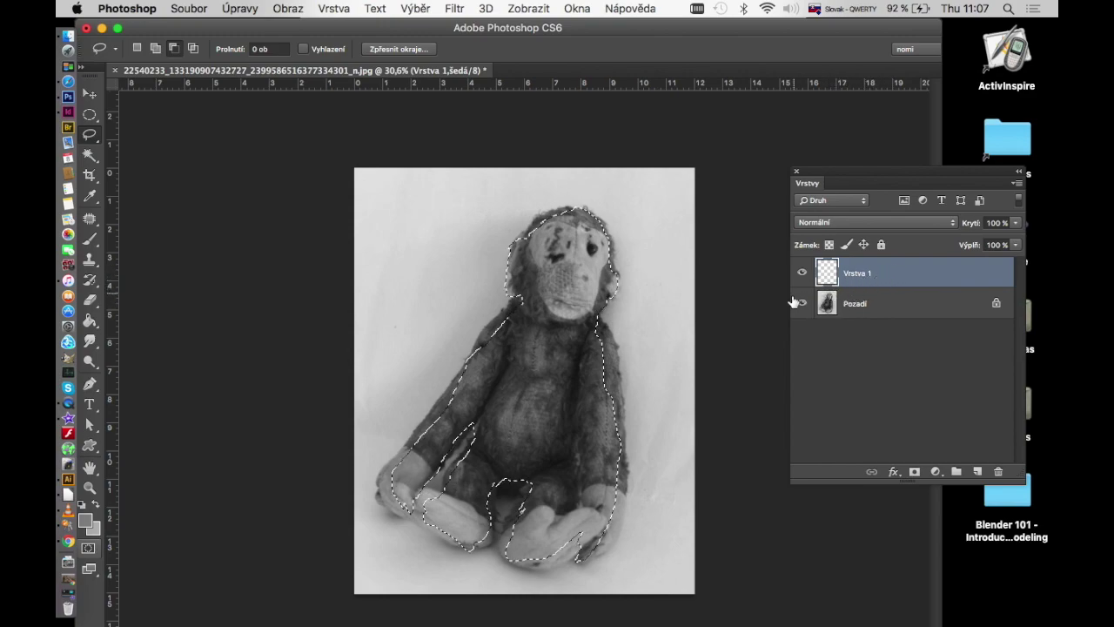
Stroke the monkey selection at 10 px with Úpravy > Vytáhnout, then deselect
click(240, 10)
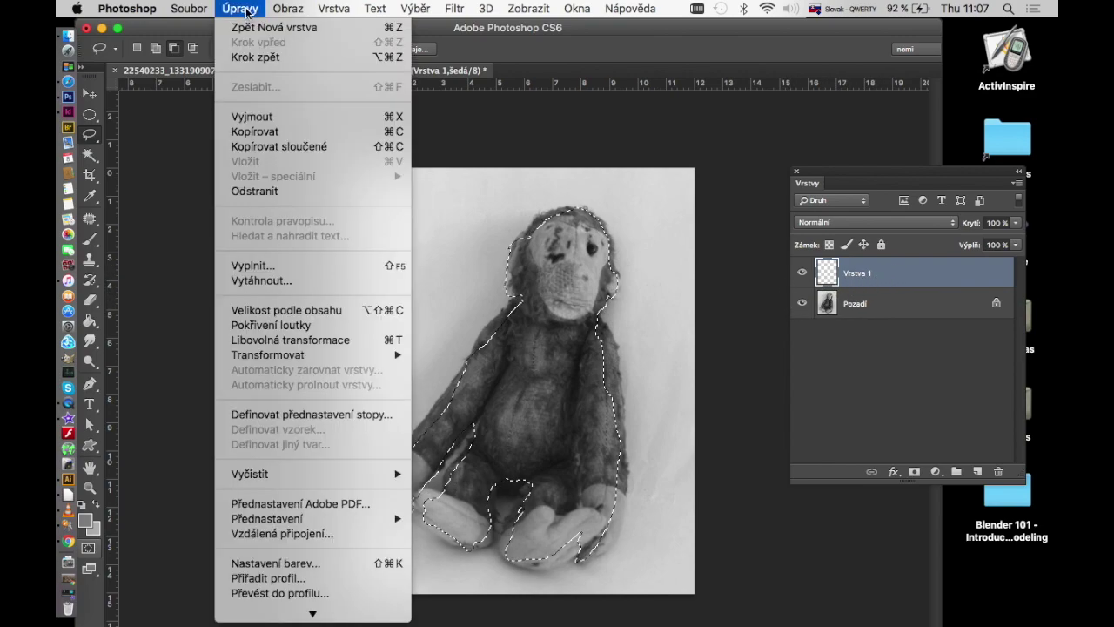
click(279, 282)
drag(741, 379, 755, 174)
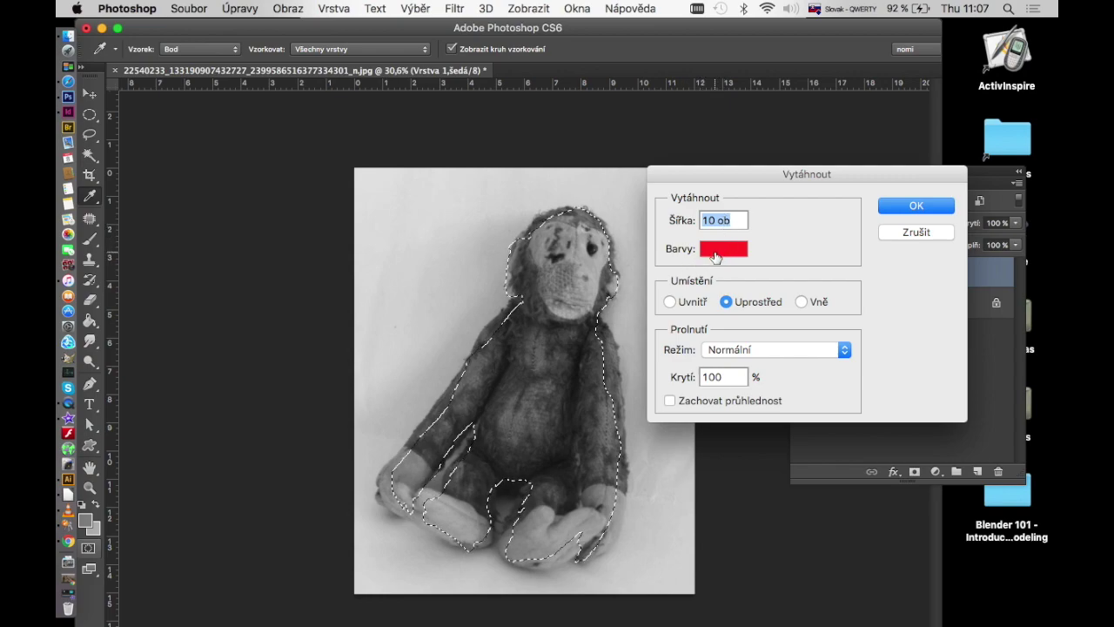
click(891, 208)
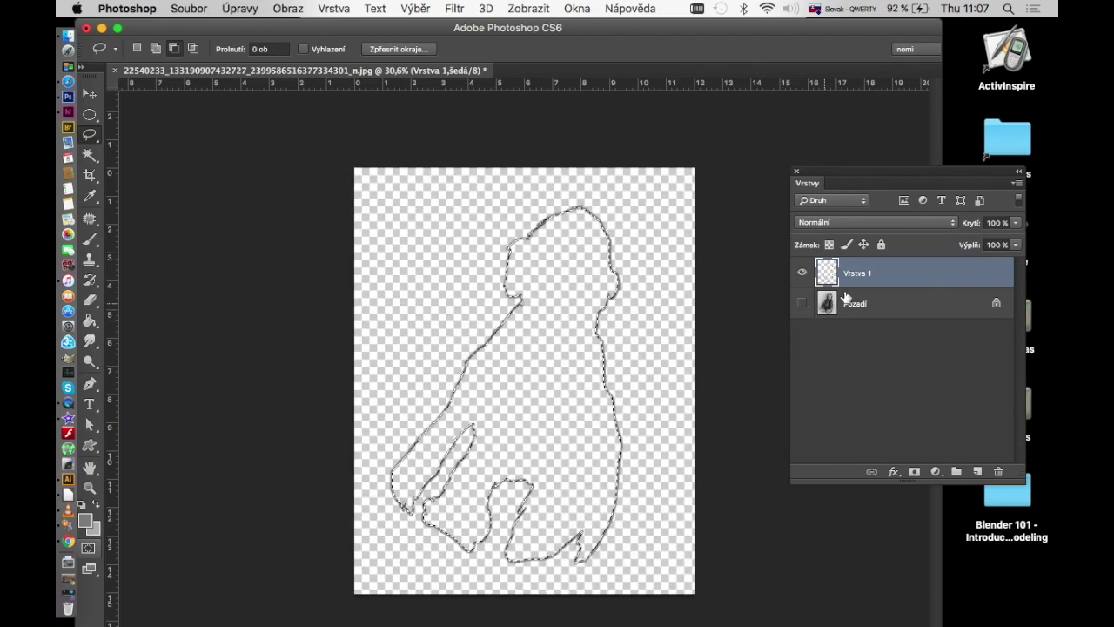
key(ctrl+d)
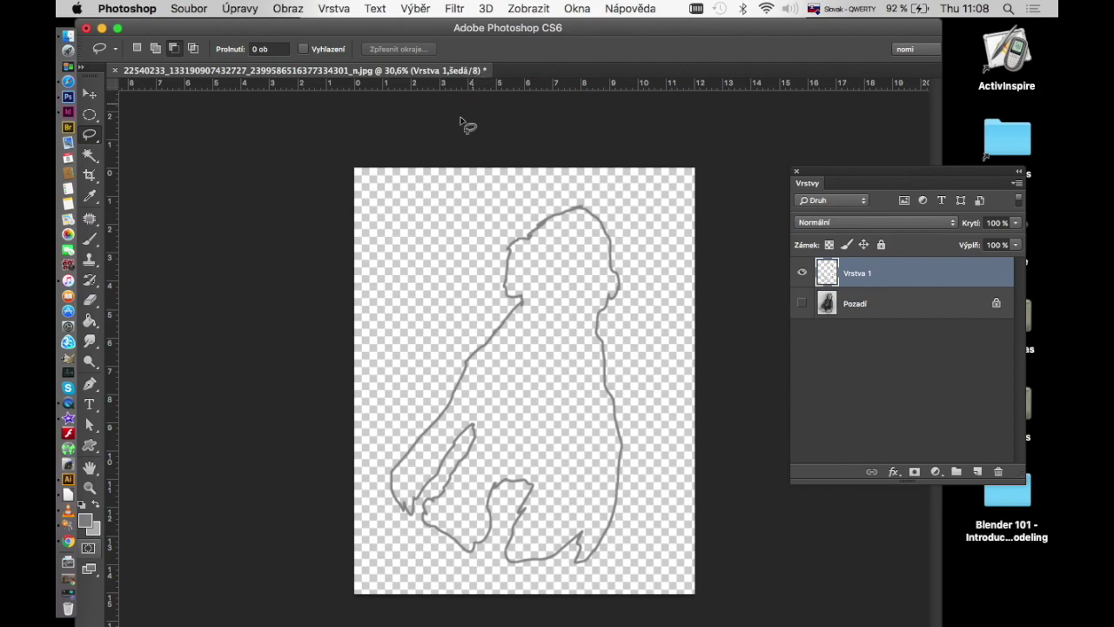
Convert to Barvy RGB without merging (Nesloučit), then undo away the grey outline layer
click(292, 10)
mouse_move(296, 28)
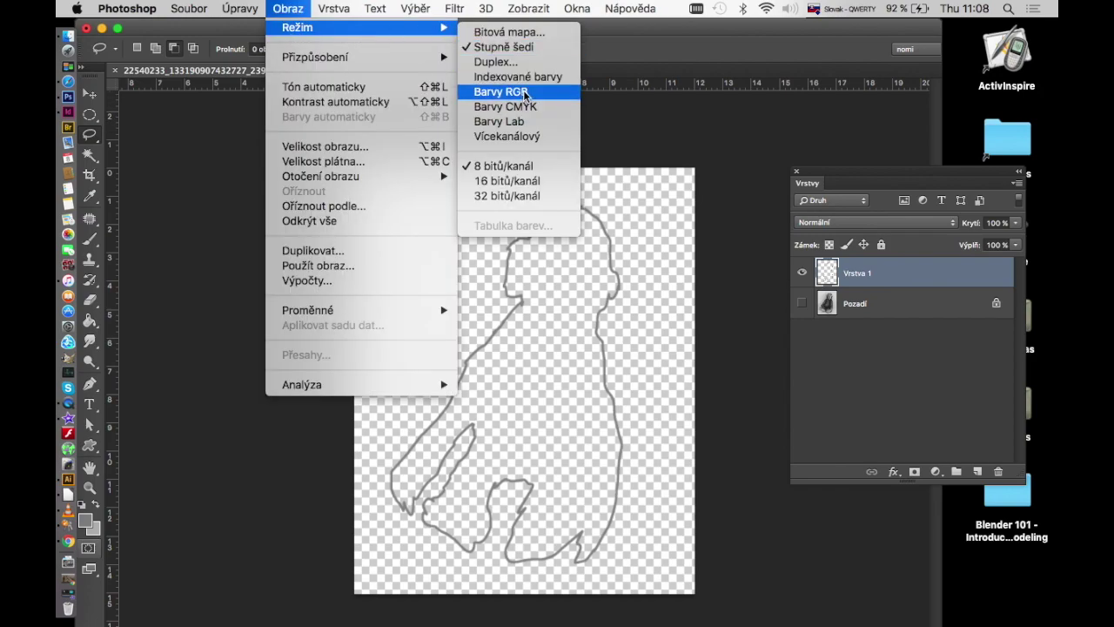
click(520, 92)
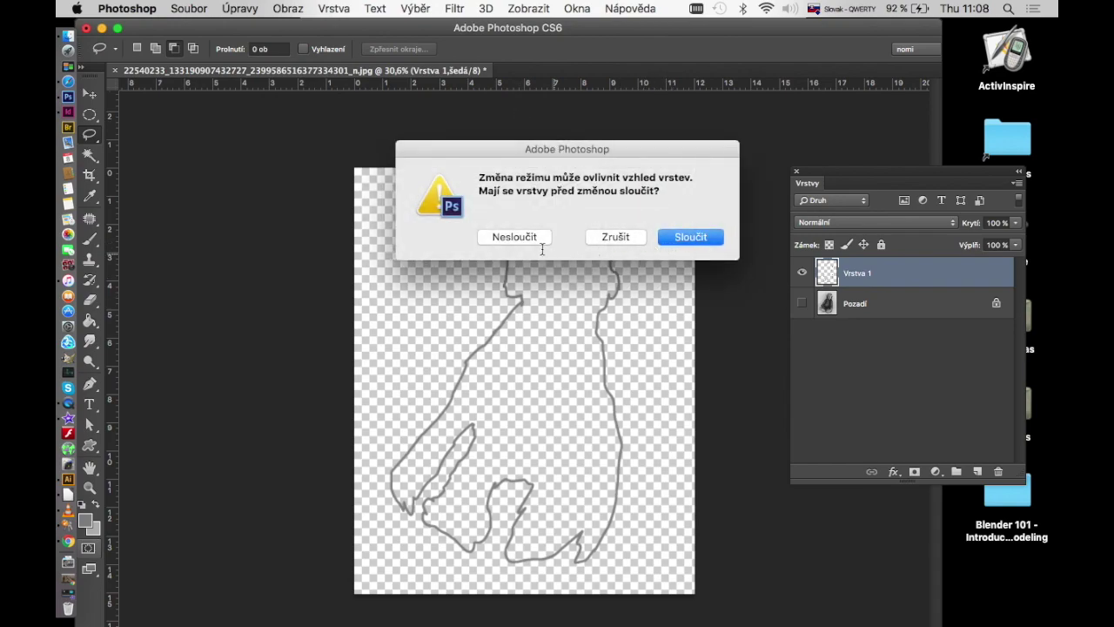
click(536, 240)
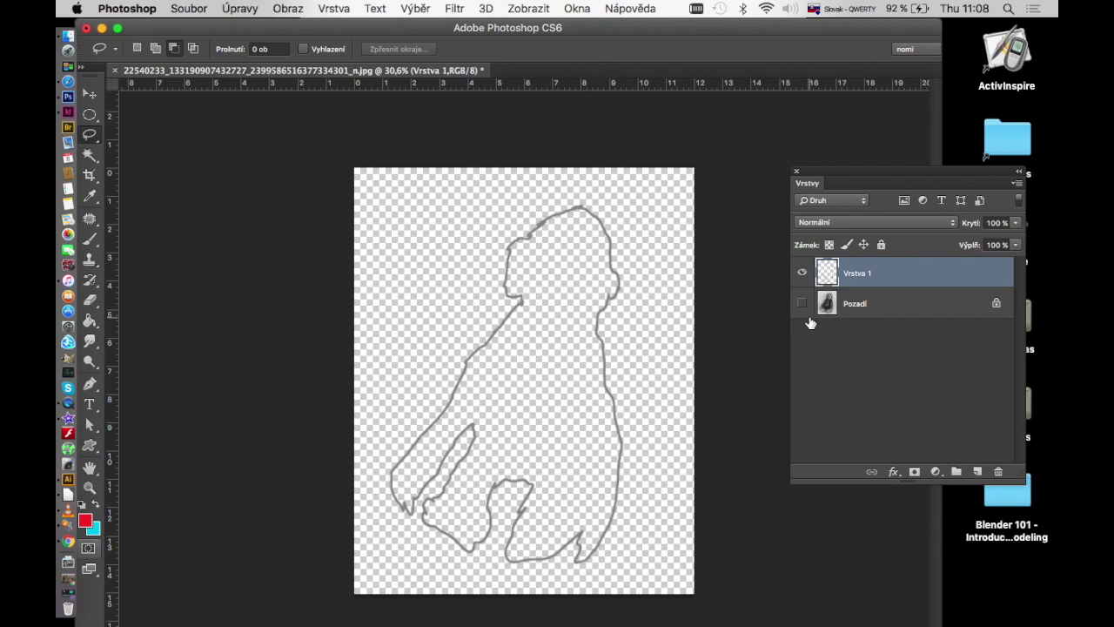
key(ctrl+z)
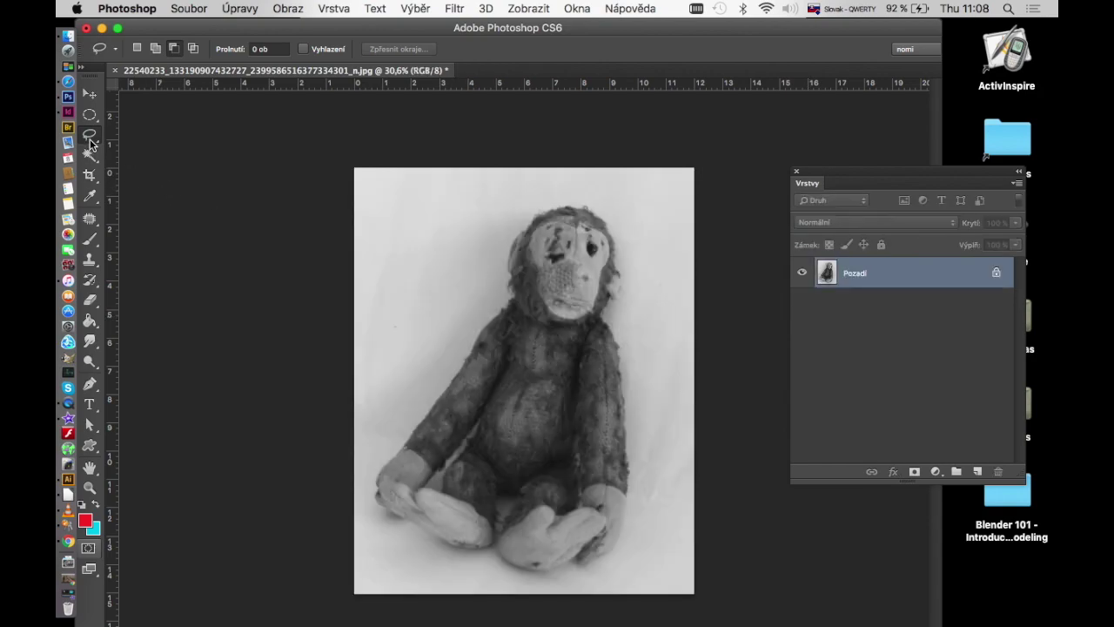
Polygonal-lasso the monkey with straight-edged corners from head to feet, then add a new layer
drag(89, 144, 133, 147)
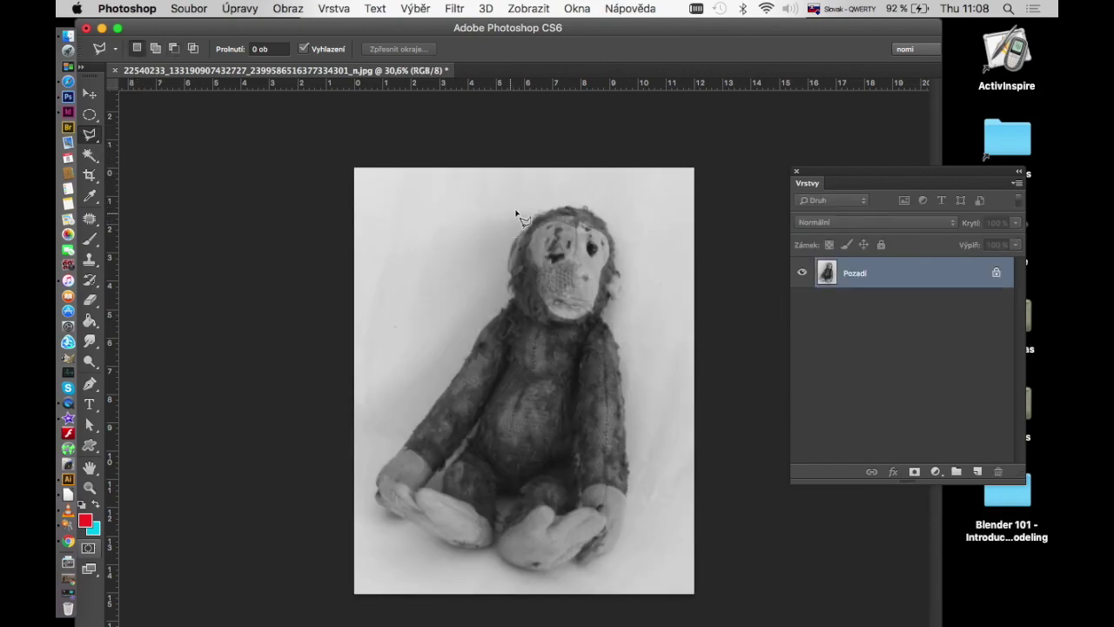
click(578, 198)
click(509, 302)
click(387, 455)
click(368, 500)
click(393, 553)
click(489, 549)
click(646, 526)
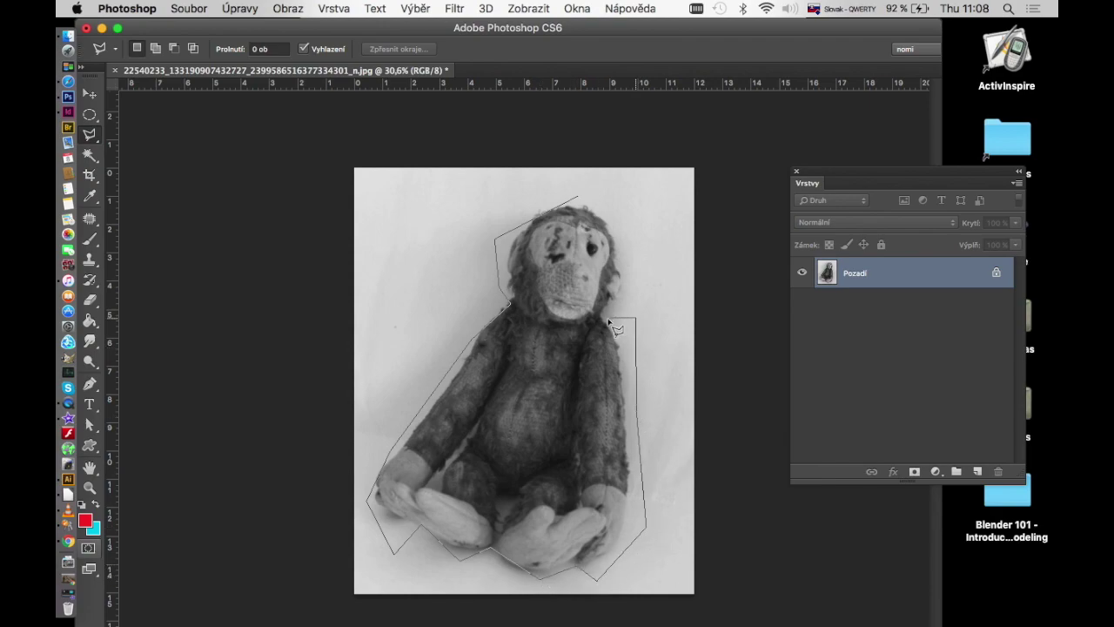
click(584, 206)
click(978, 471)
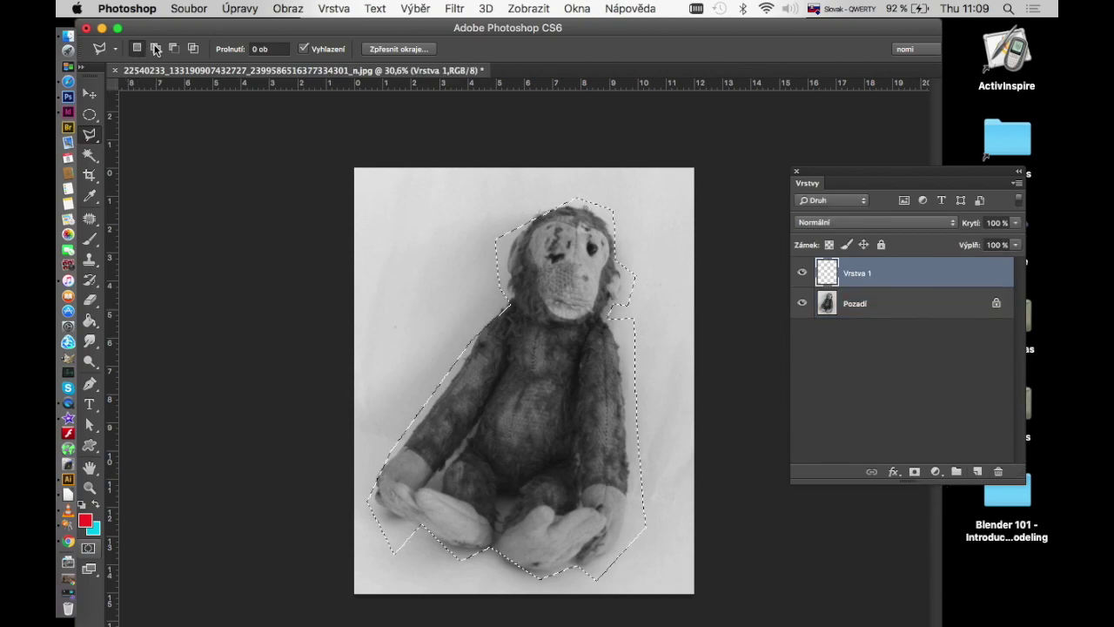
Apply a 20 px red stroke to the selection via Úpravy > Vytáhnout
click(248, 10)
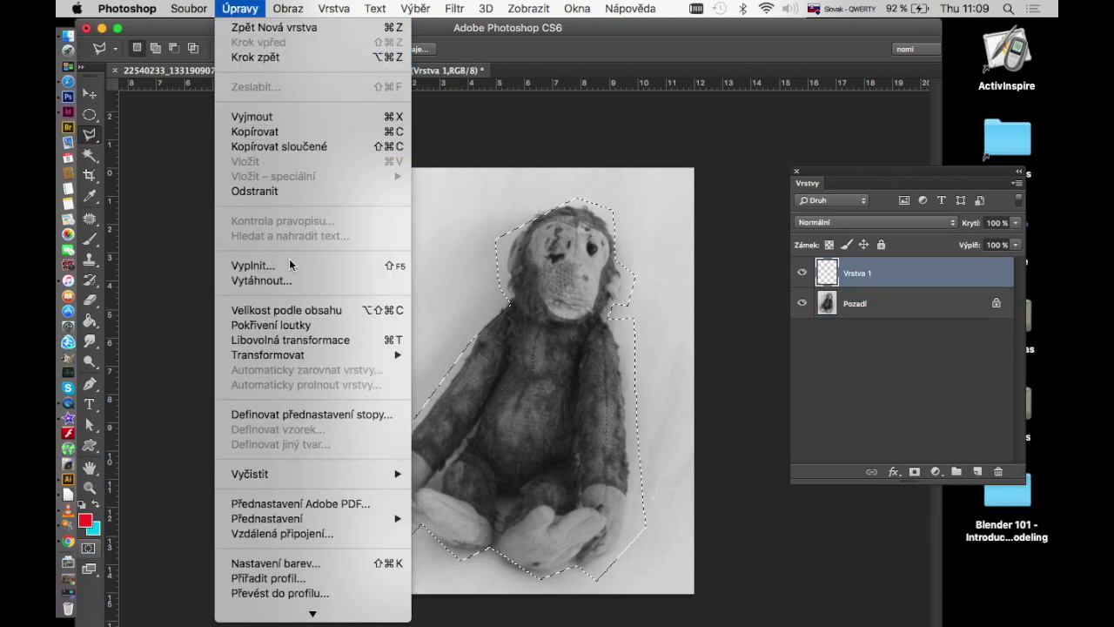
click(261, 281)
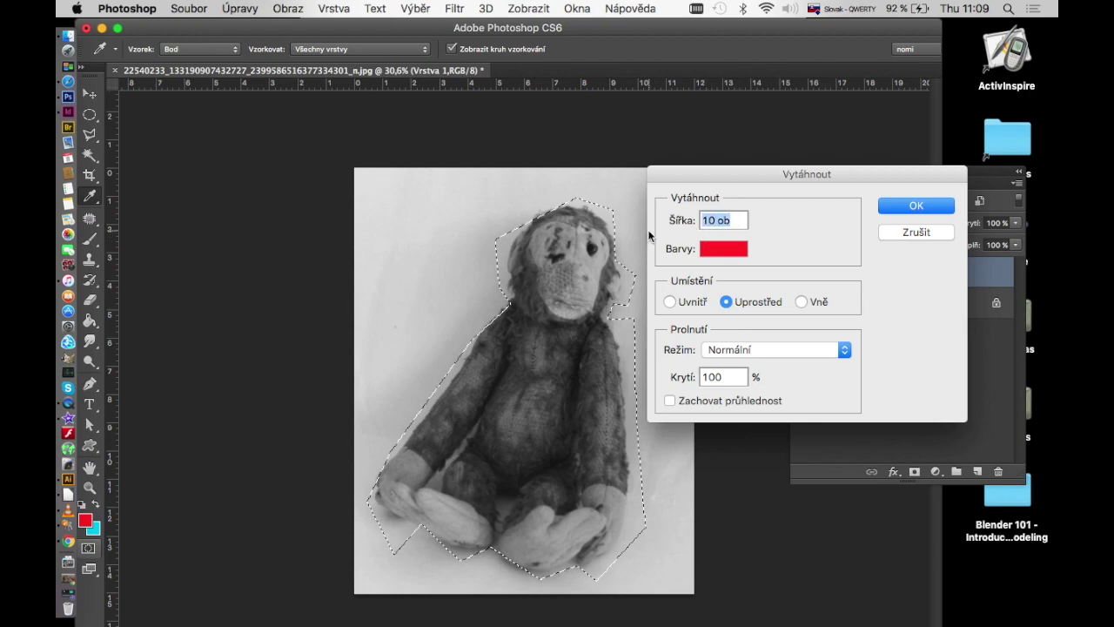
text(20)
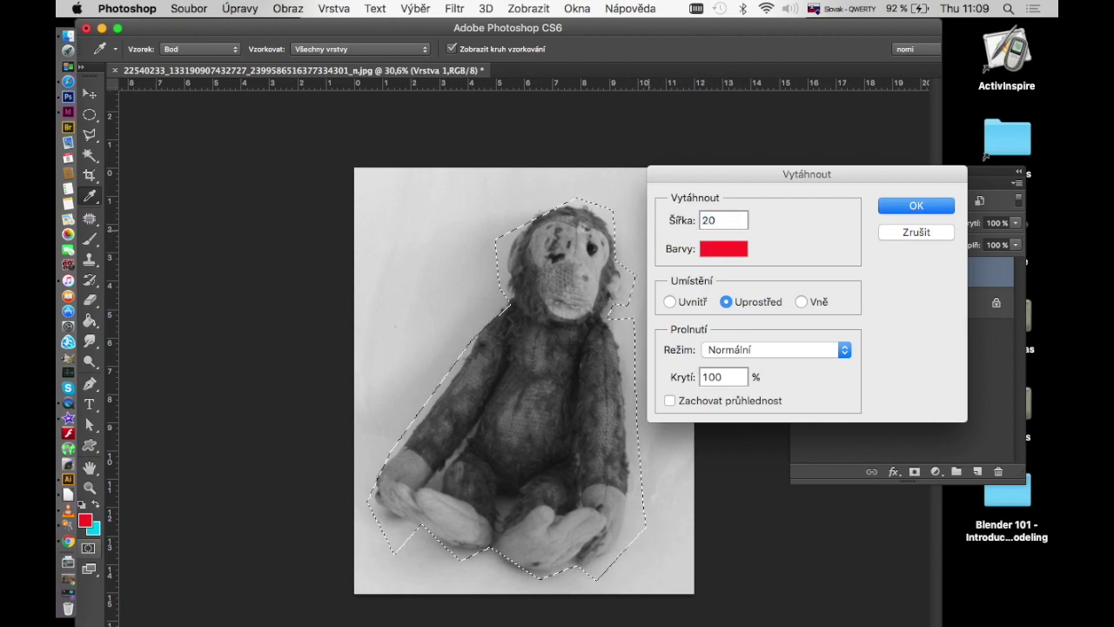
click(897, 206)
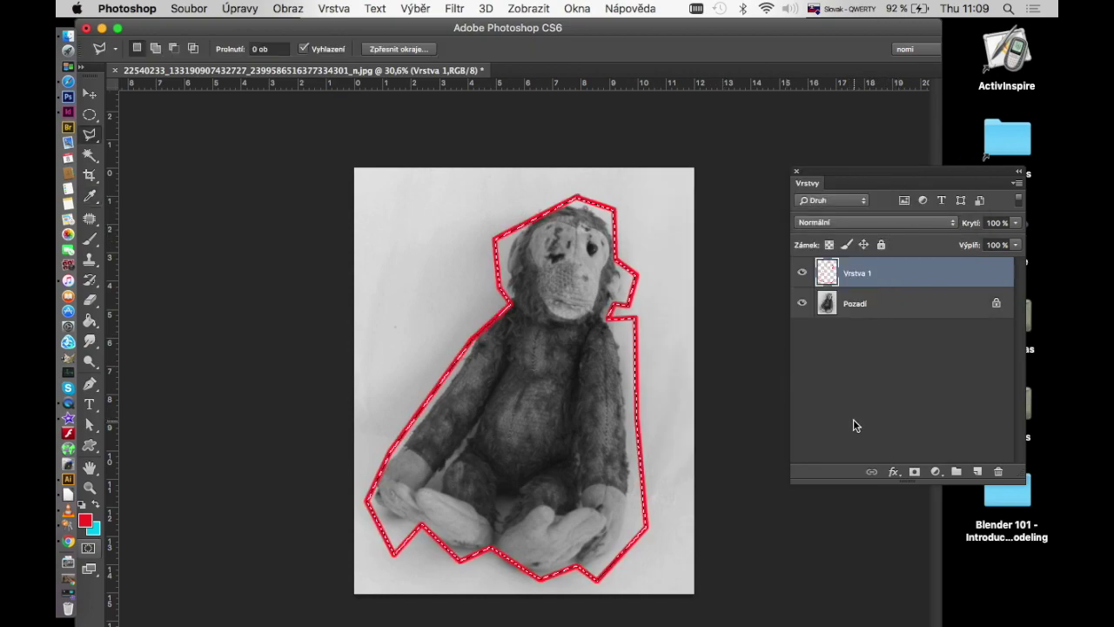
Deselect, then move the red outline layer down and left with the Move tool
key(super+d)
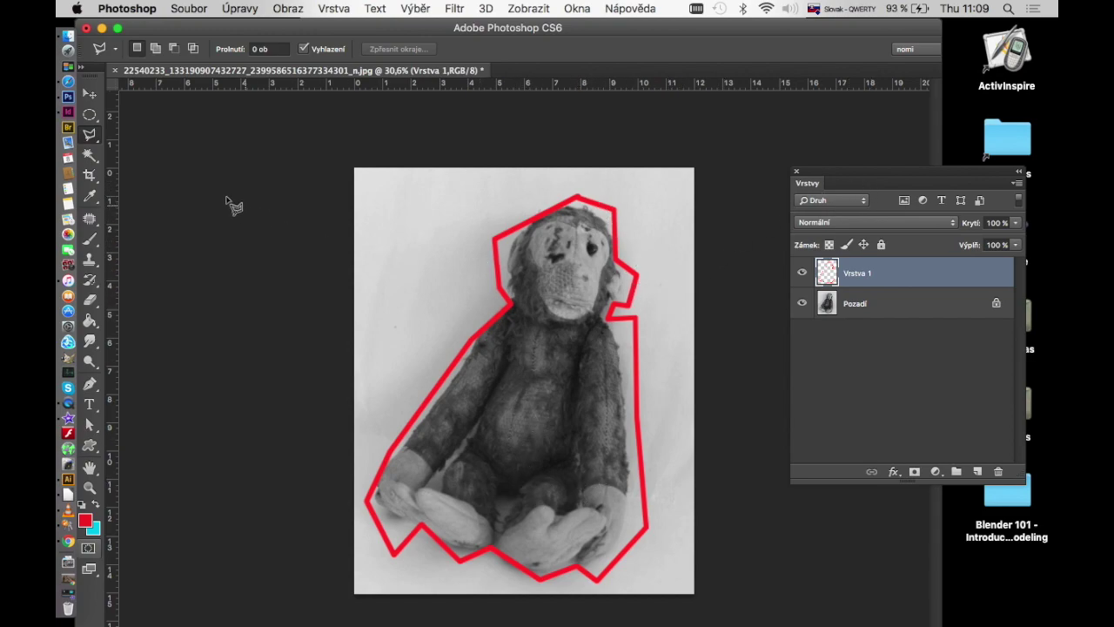
click(90, 93)
drag(633, 292, 632, 296)
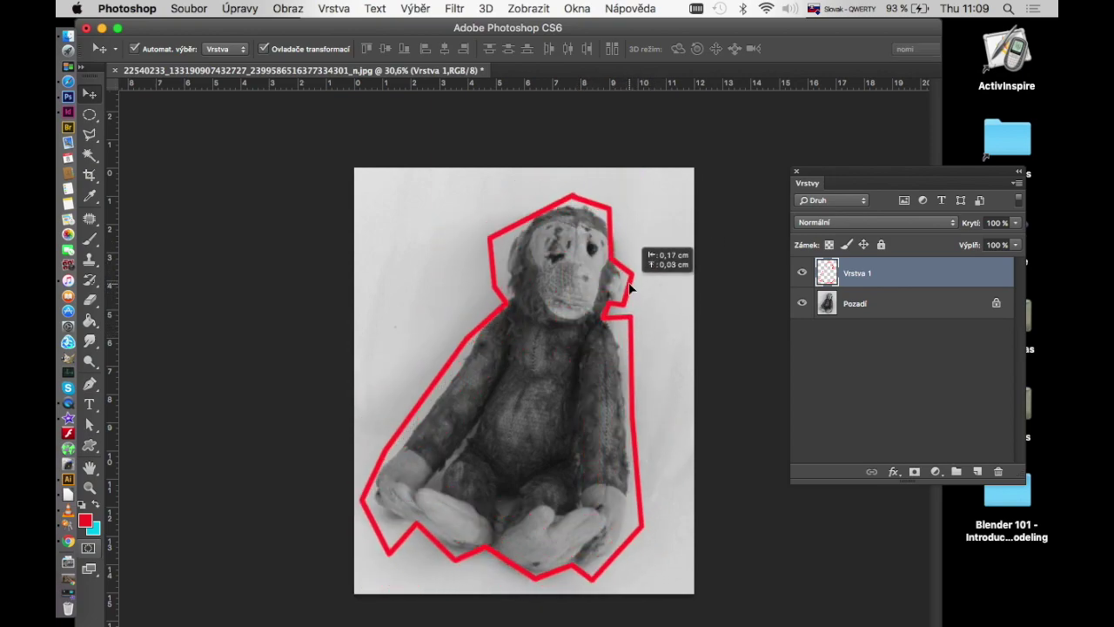
drag(632, 296, 613, 353)
Free-transform the red outline, squashing it from the top and widening it to about 106%
key(ctrl+t)
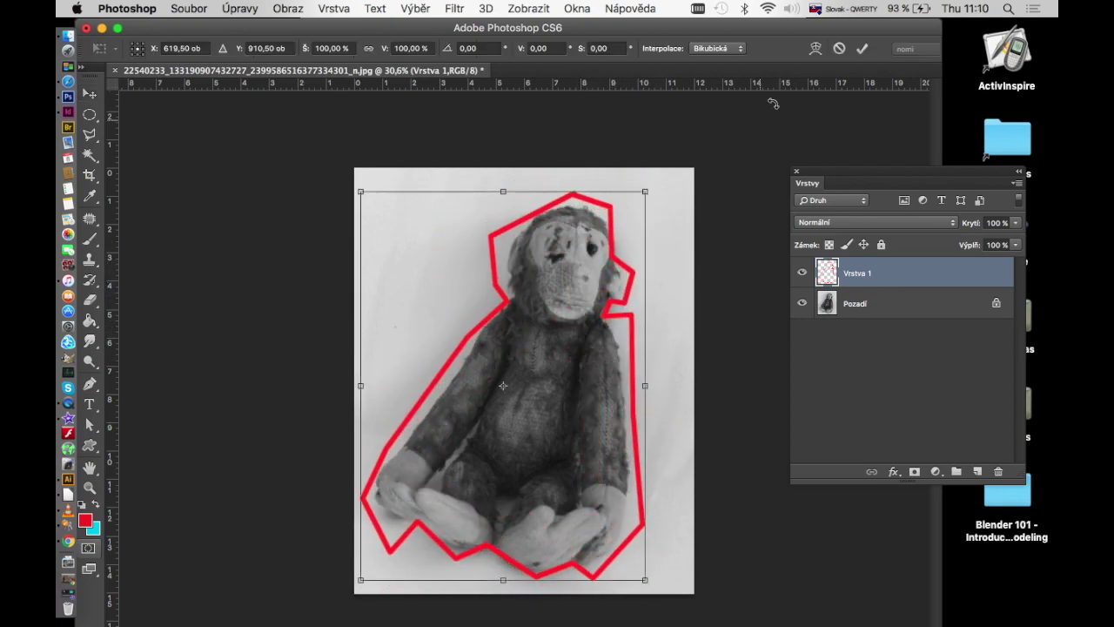
drag(503, 191, 503, 190)
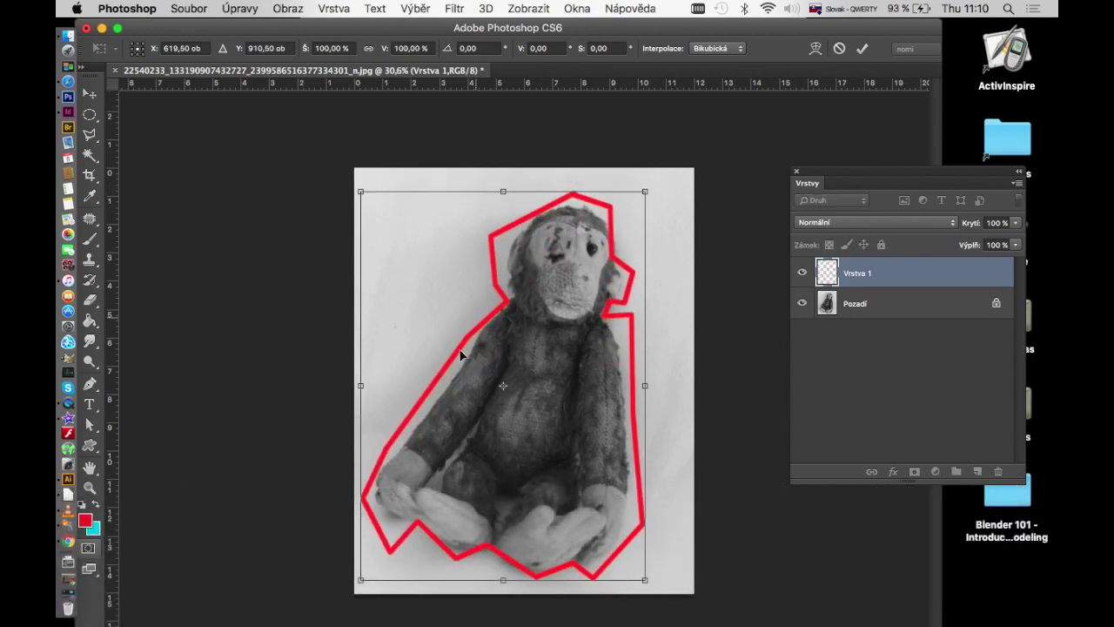
drag(360, 390, 364, 386)
mouse_move(645, 385)
mouse_down()
mouse_move(677, 385)
mouse_move(646, 383)
mouse_up()
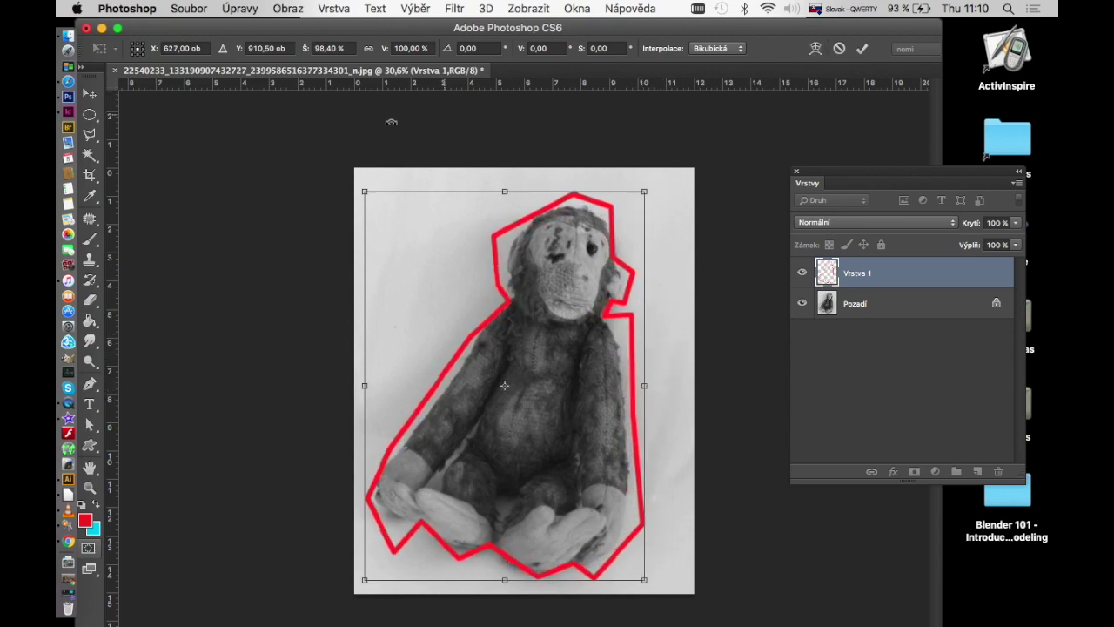
Warp the red outline to bend its middle and bottom, commit, then delete layer Vrstva 1
click(816, 49)
mouse_move(486, 259)
mouse_down()
mouse_move(492, 433)
mouse_move(489, 304)
mouse_up()
drag(418, 510, 395, 519)
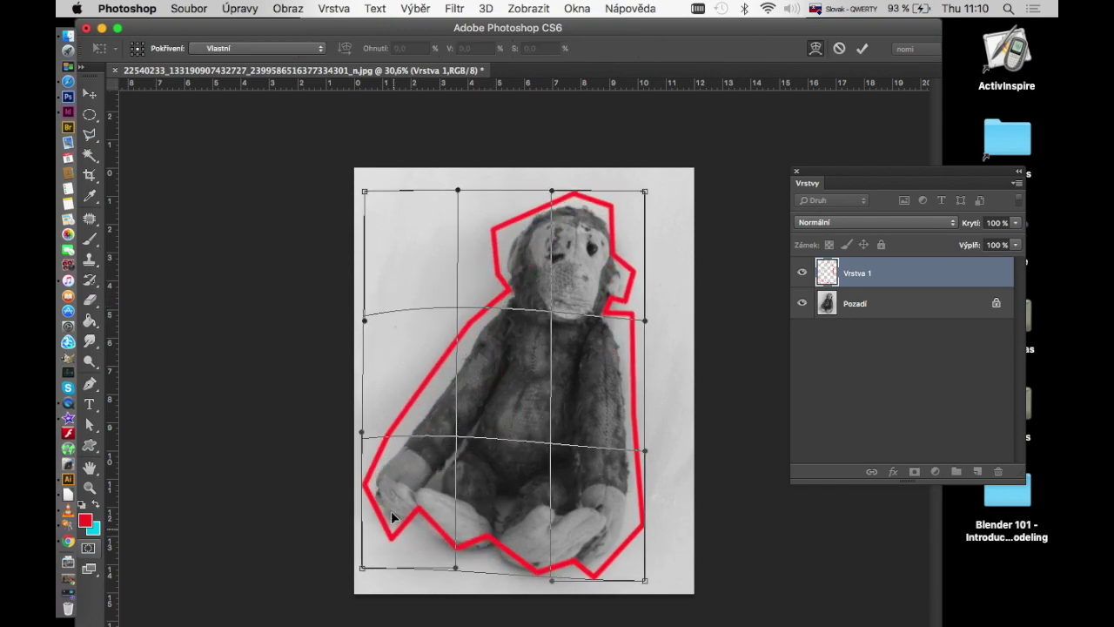
drag(461, 534, 534, 581)
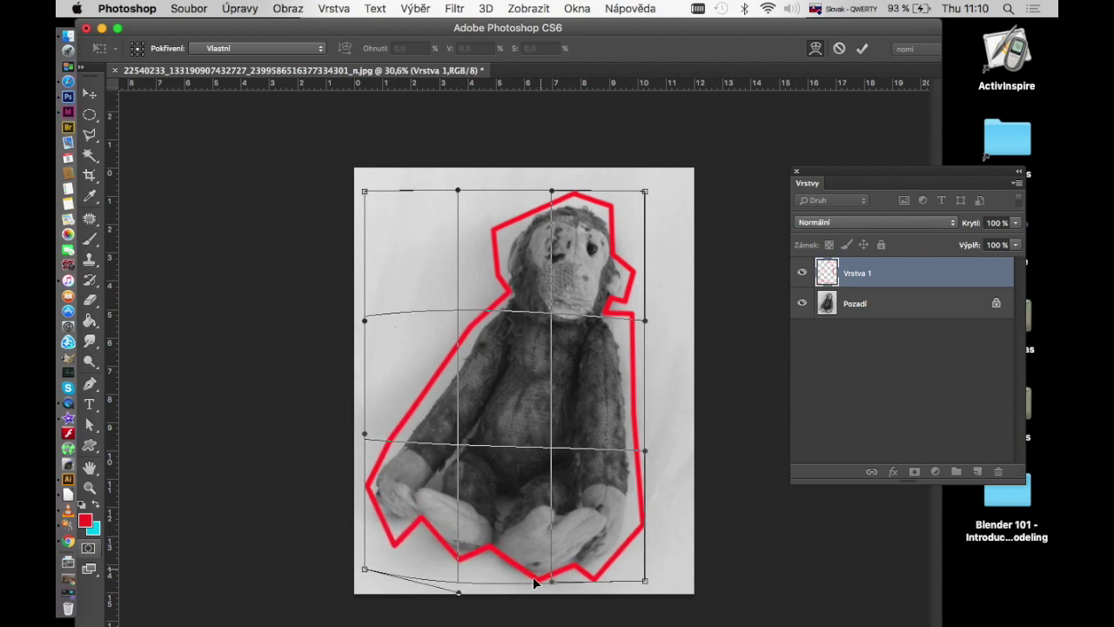
mouse_move(461, 599)
mouse_down()
mouse_move(490, 510)
mouse_move(450, 597)
mouse_up()
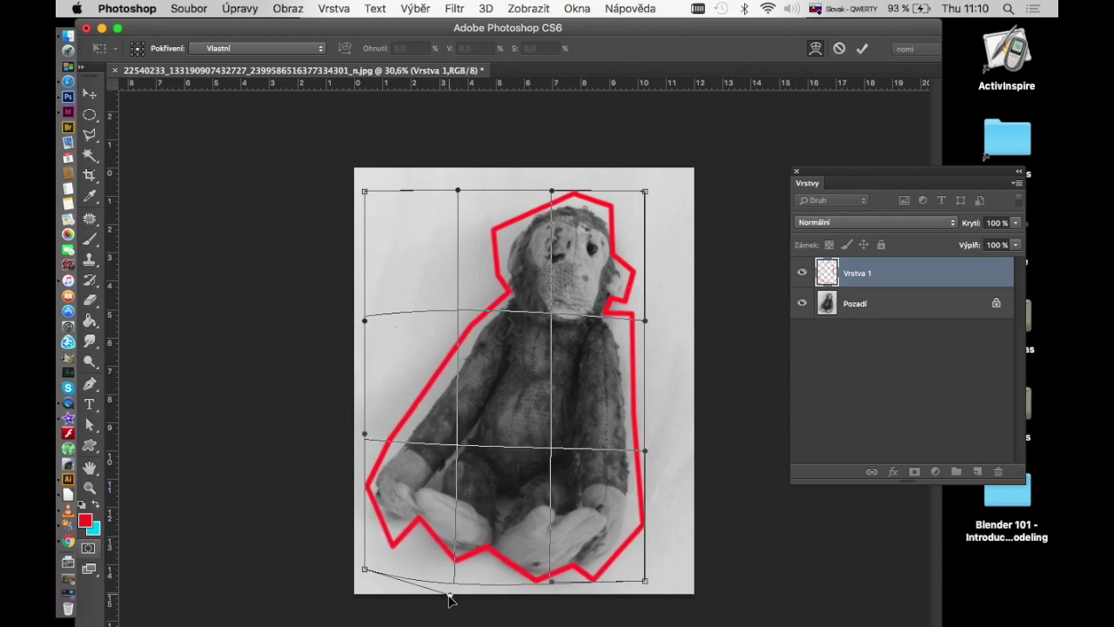
drag(644, 450, 630, 442)
click(862, 49)
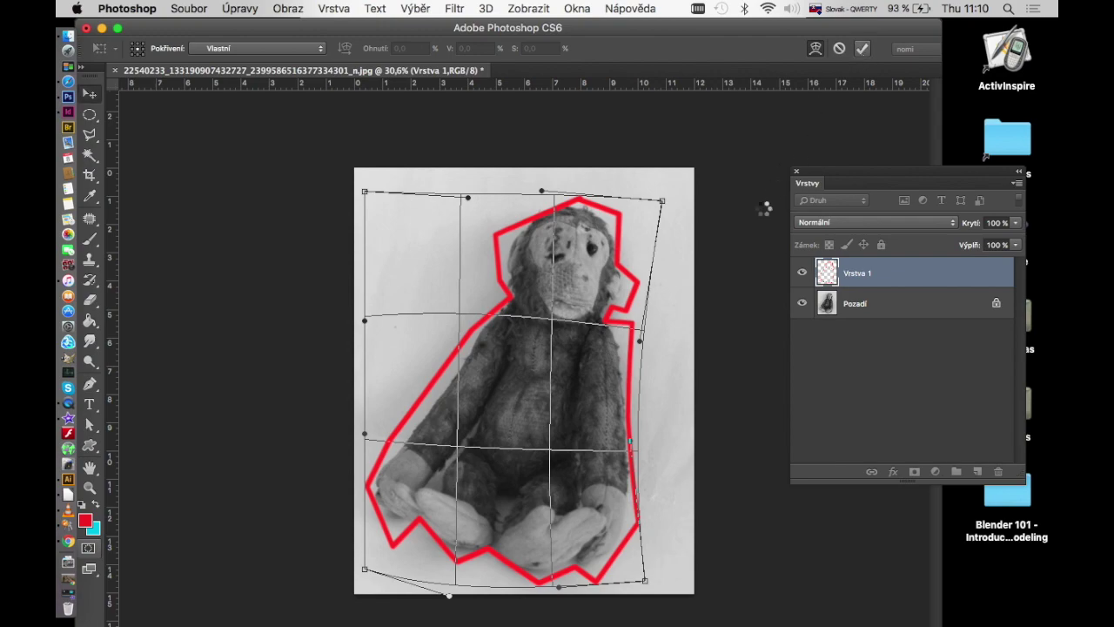
key(BackSpace)
click(94, 158)
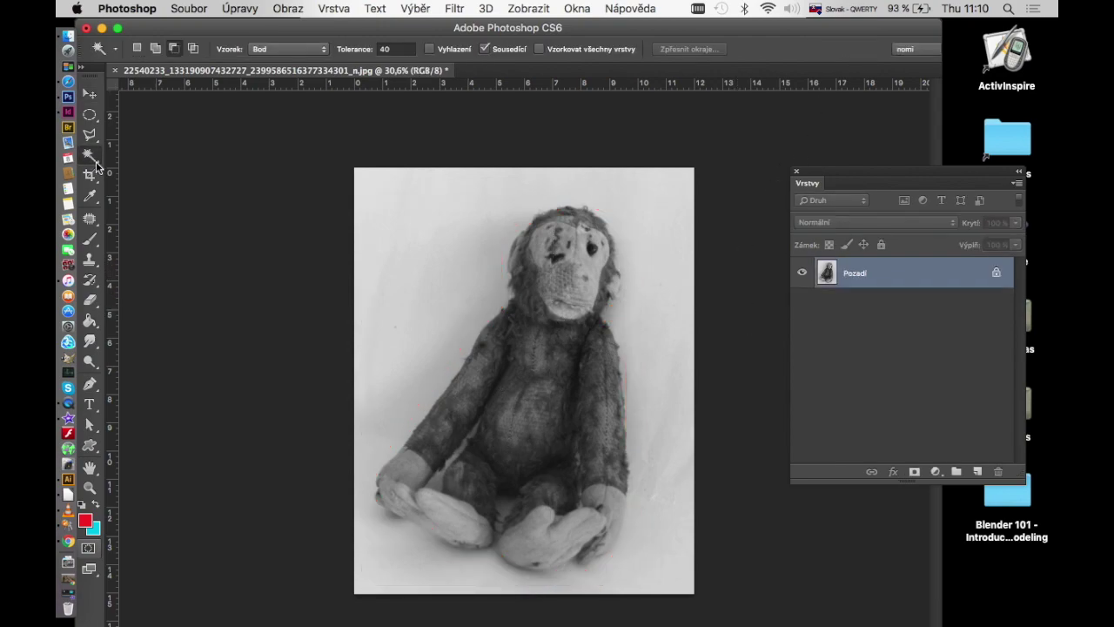
Use the Magic Wand at tolerance 40 to select only the light background around the monkey
click(461, 279)
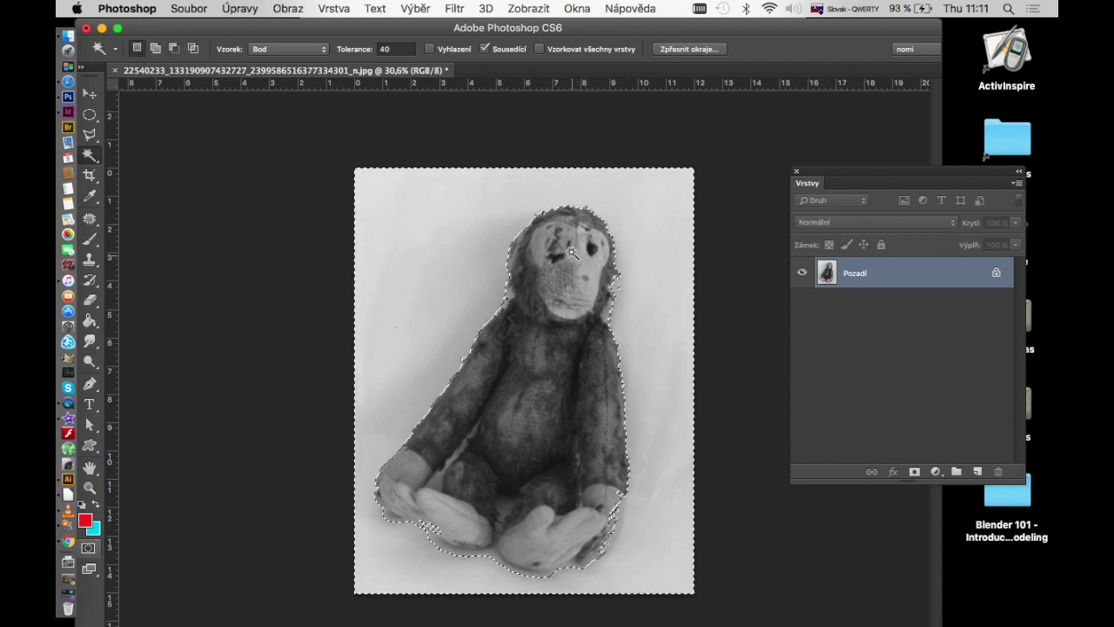
key(super+d)
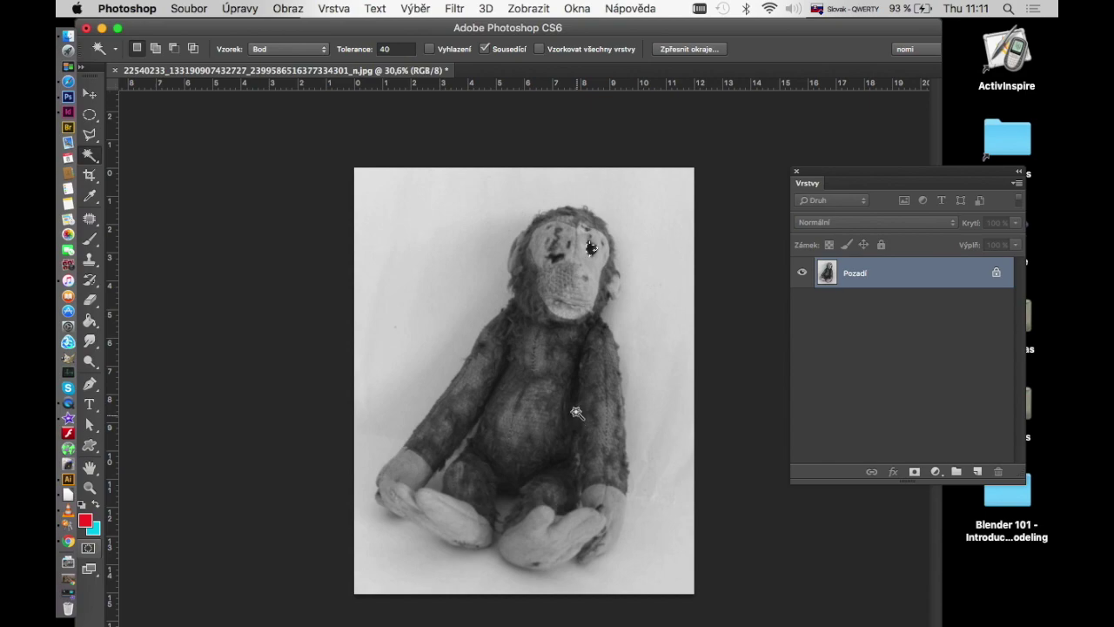
click(533, 396)
shift+click(563, 383)
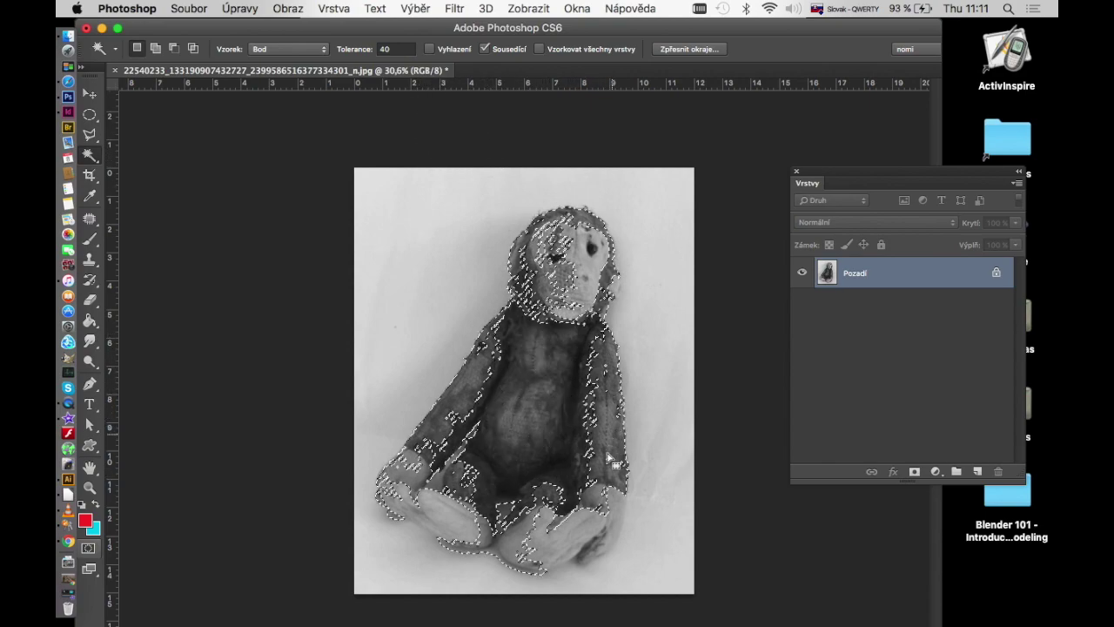
click(667, 389)
key(super+z)
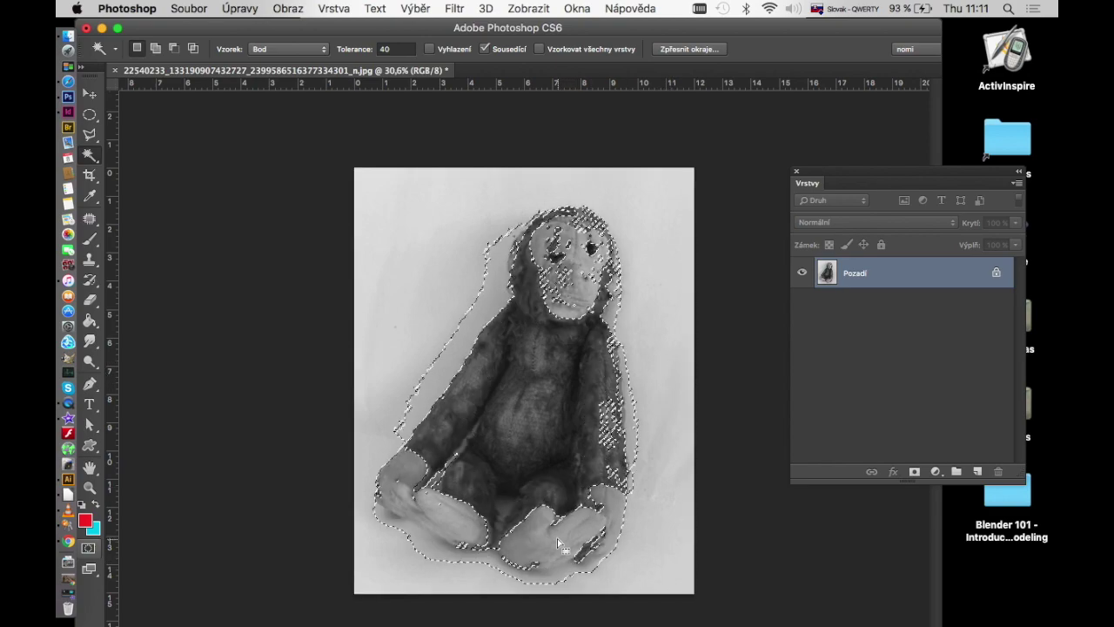
click(663, 448)
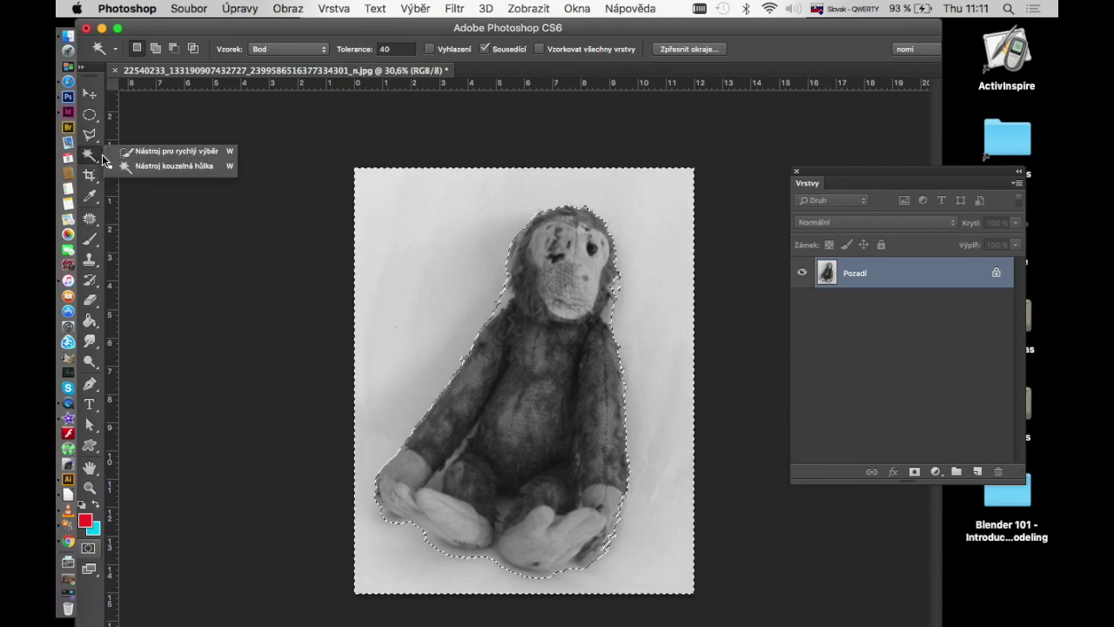
Brush the Quick Selection tool over the left arm area, then return to the Magic Wand
drag(96, 165, 130, 152)
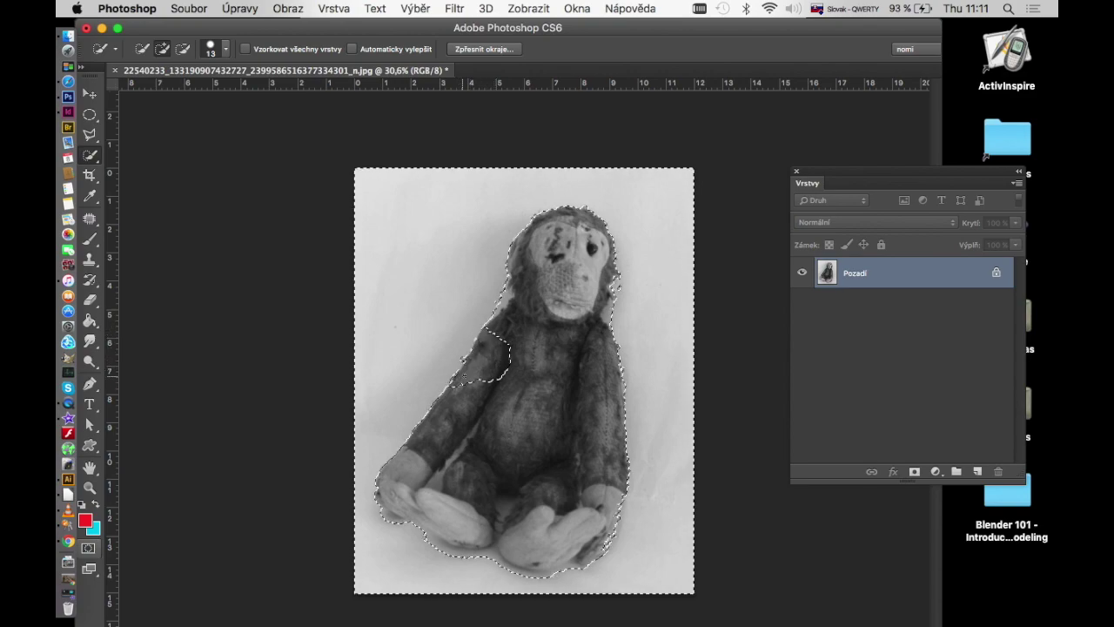
mouse_move(463, 382)
mouse_down()
mouse_move(560, 213)
mouse_move(585, 208)
mouse_up()
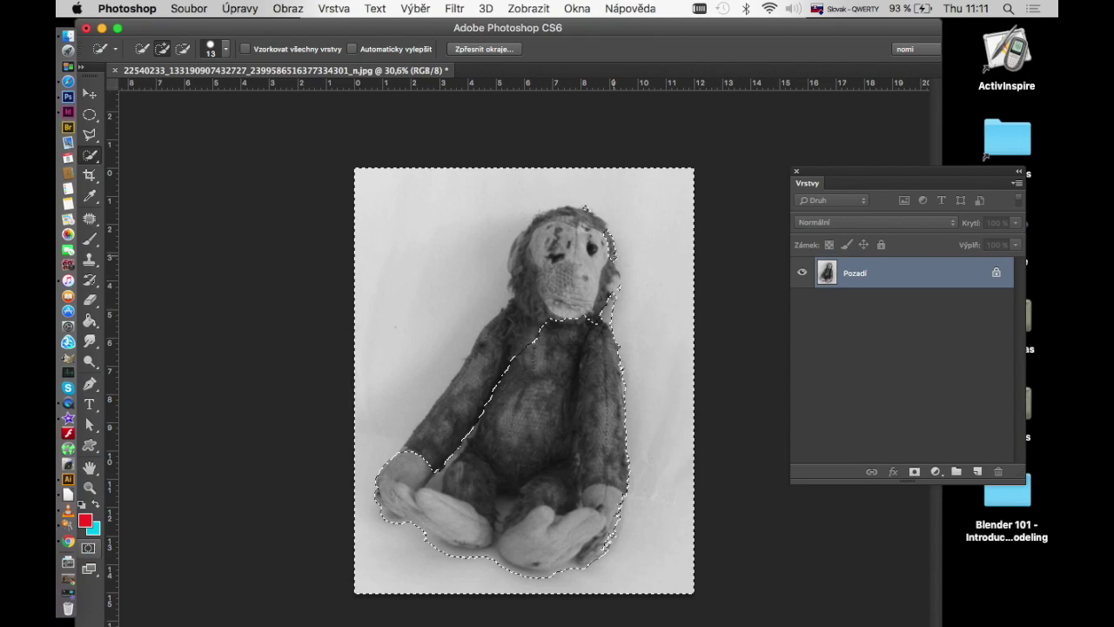
key(shift+w)
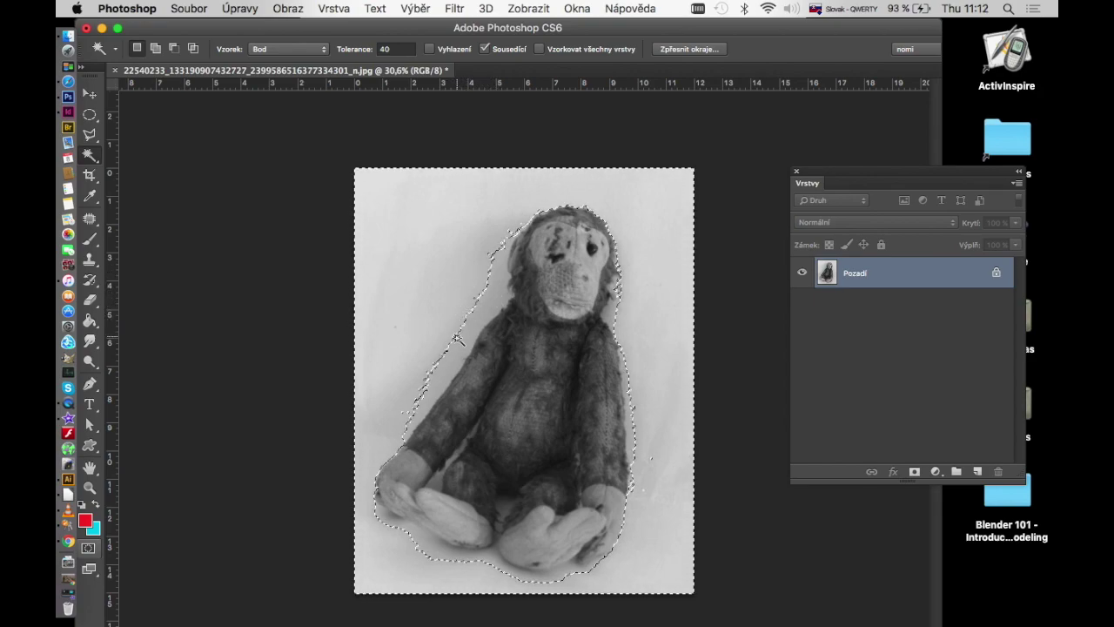
Invert the selection to the monkey and fill it red with the Paint Bucket on a new layer
click(417, 9)
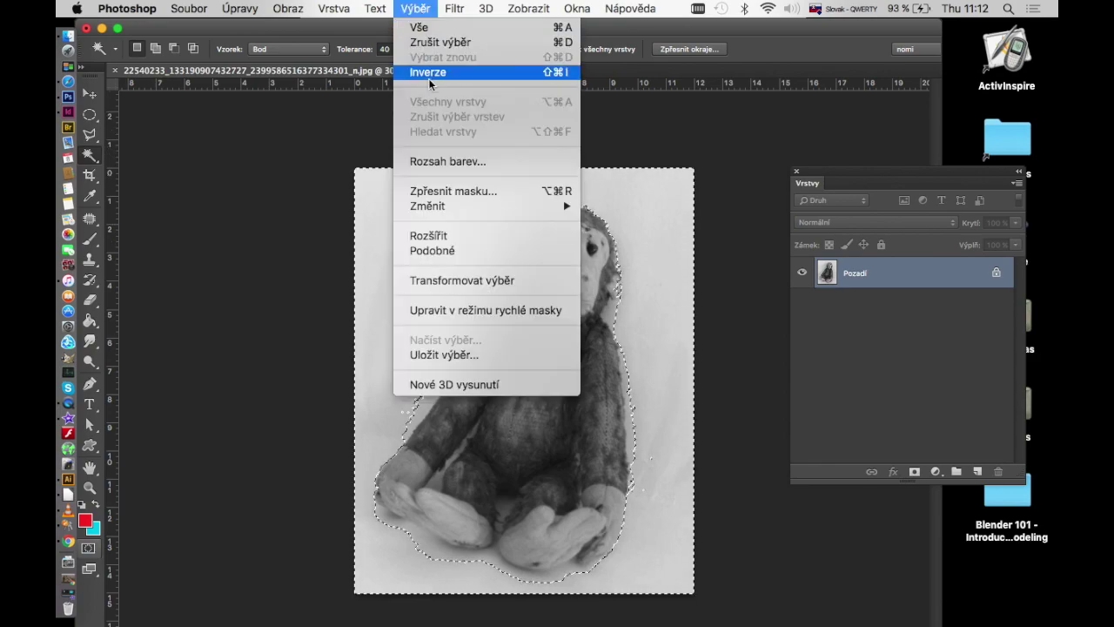
click(438, 17)
key(super+shift+i)
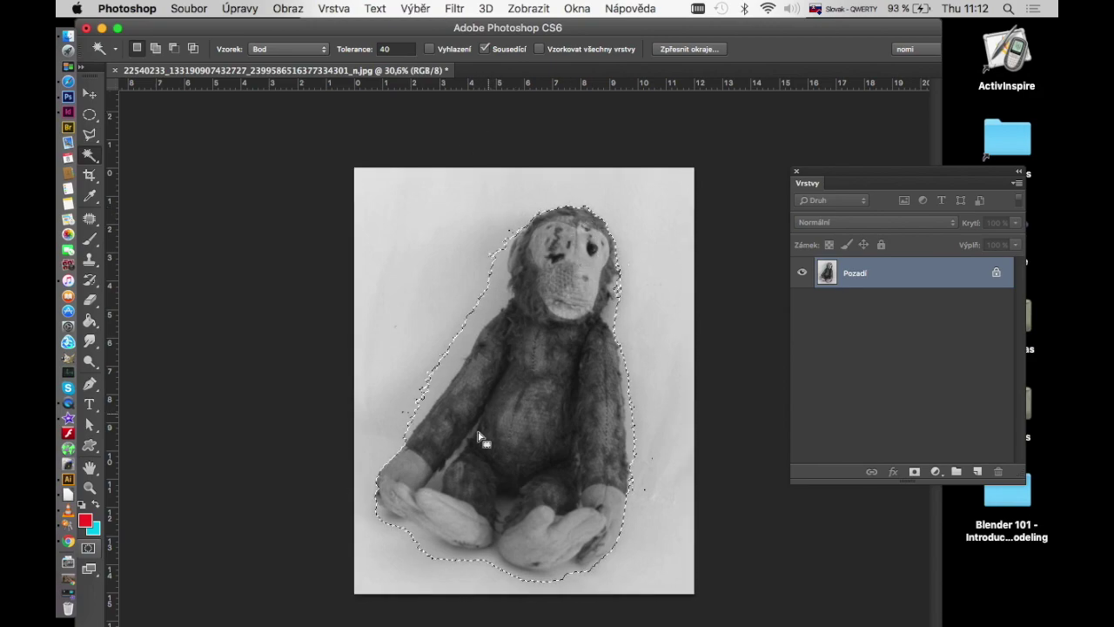
click(976, 471)
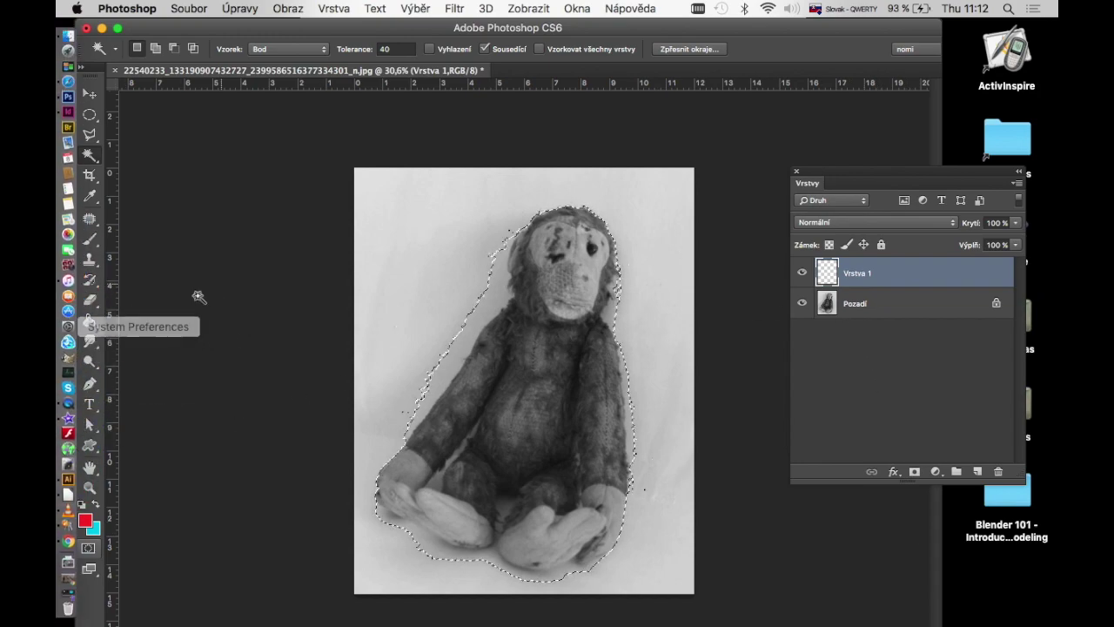
click(88, 320)
click(565, 306)
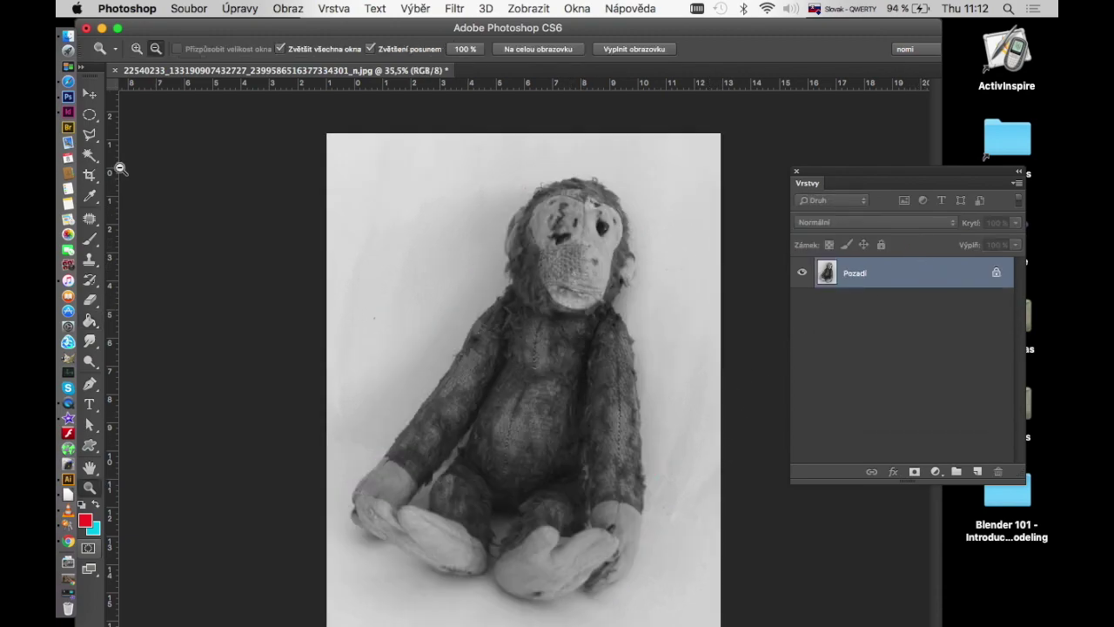
Shift the window, raise the Layers panel, and switch on Quick Mask mode
drag(687, 29, 698, 28)
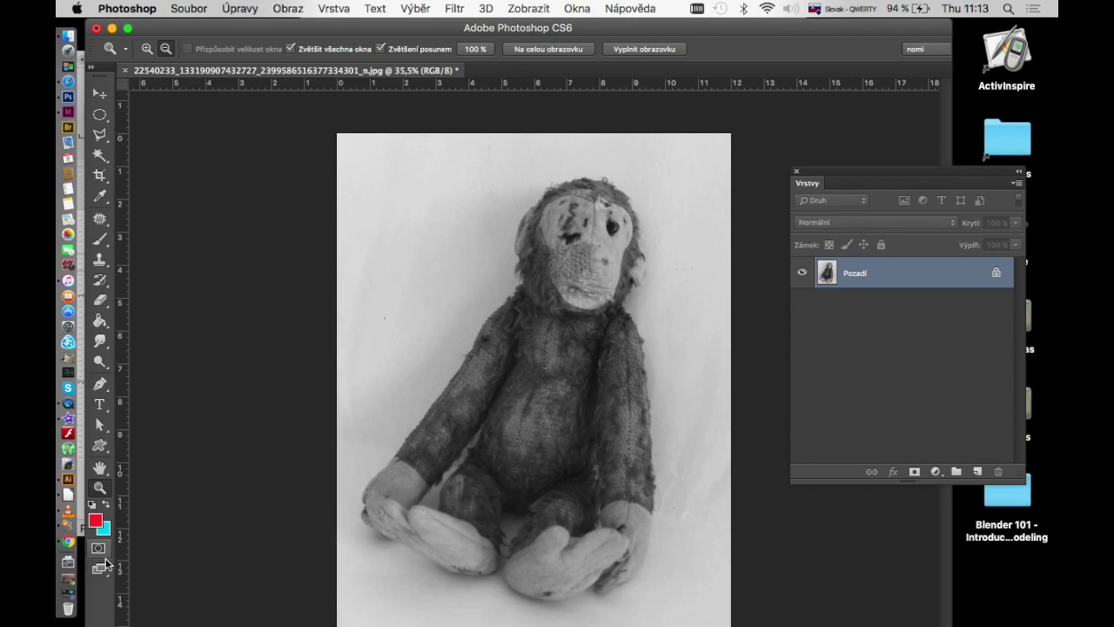
drag(857, 177, 853, 129)
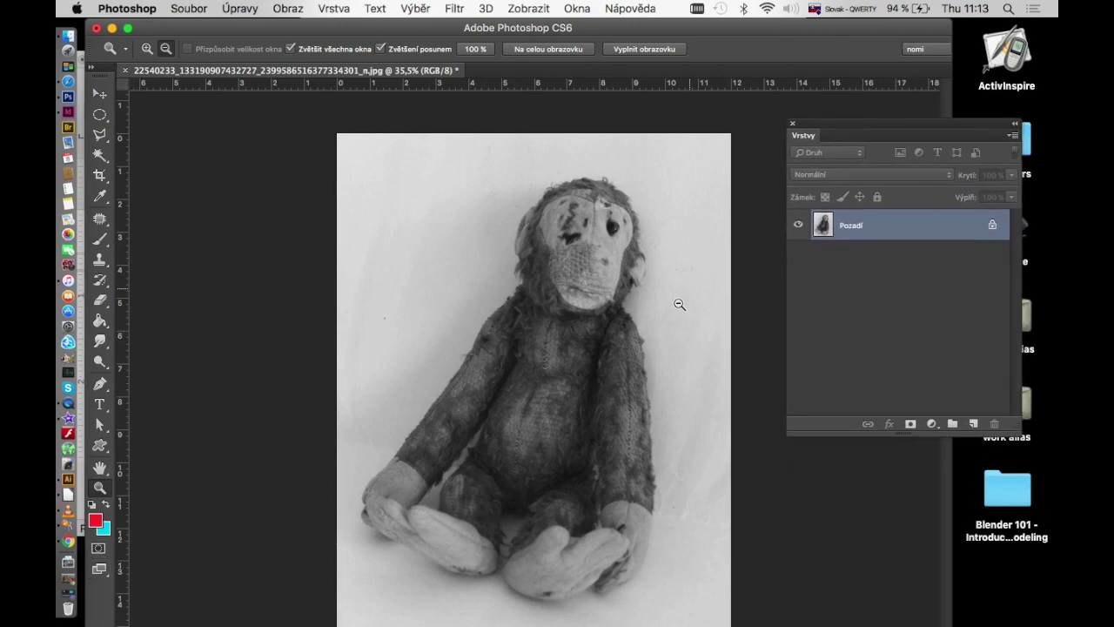
click(99, 551)
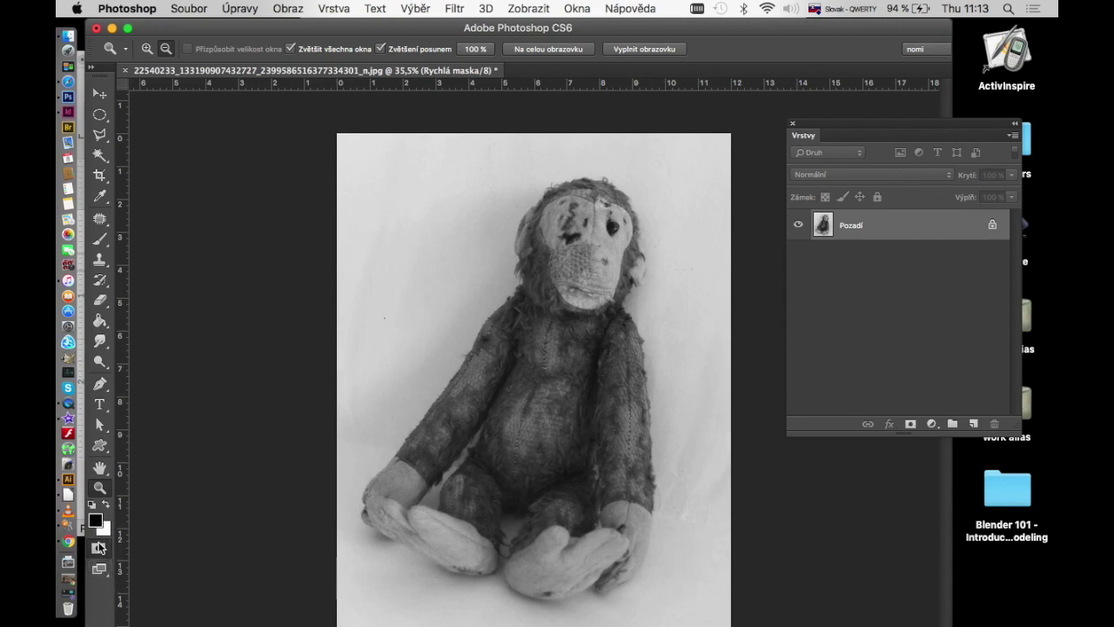
click(100, 547)
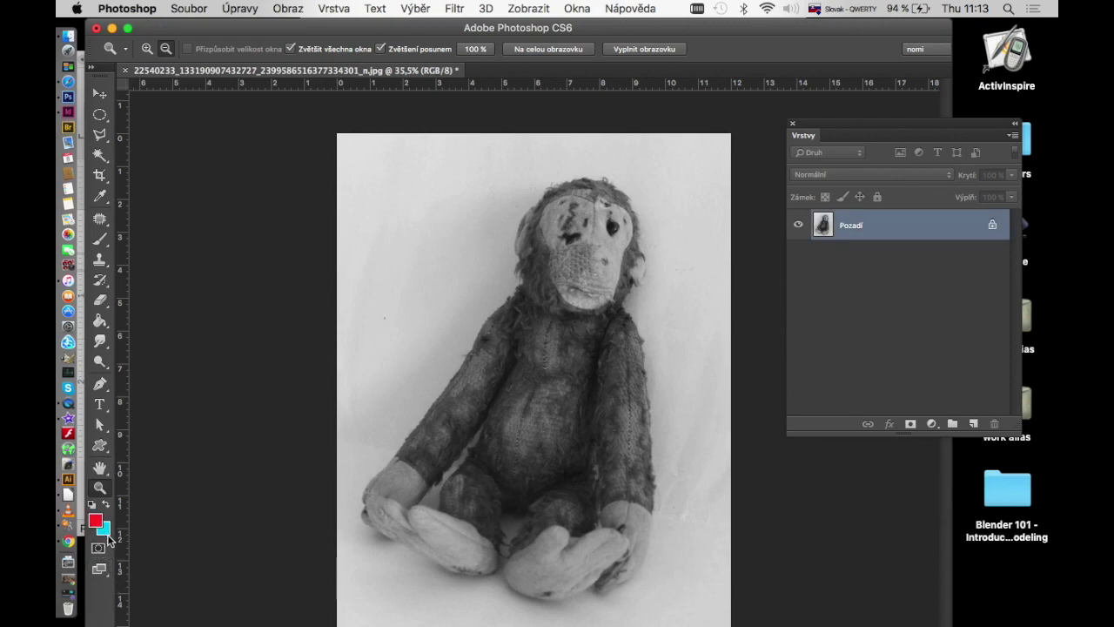
click(99, 548)
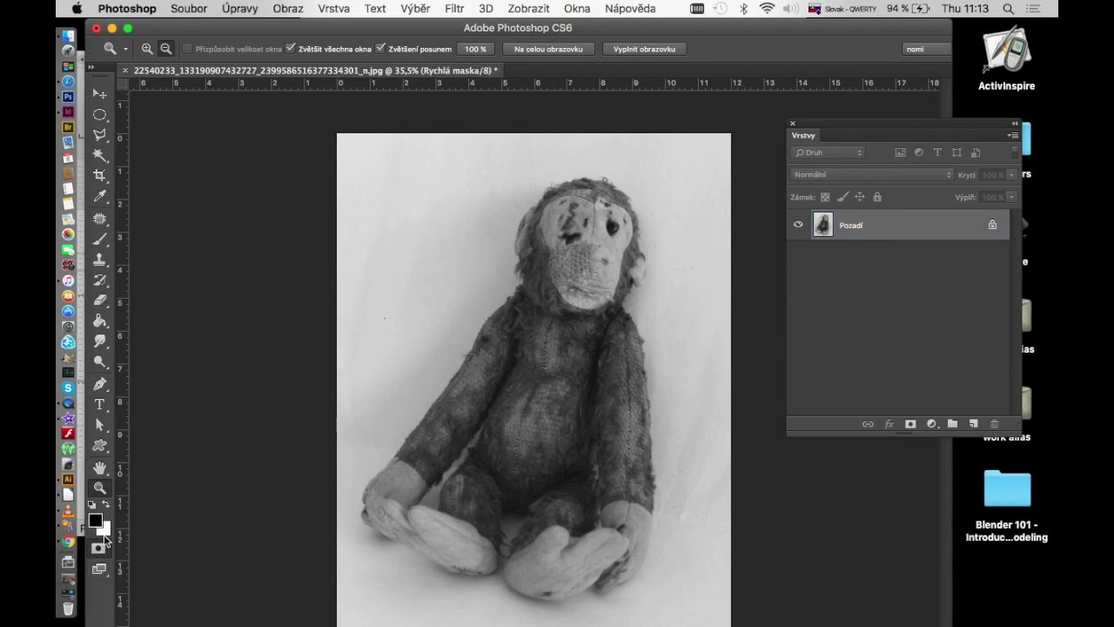
Paint the quick mask over the monkey's chest with a 100% opacity and flow brush, then convert it
click(100, 240)
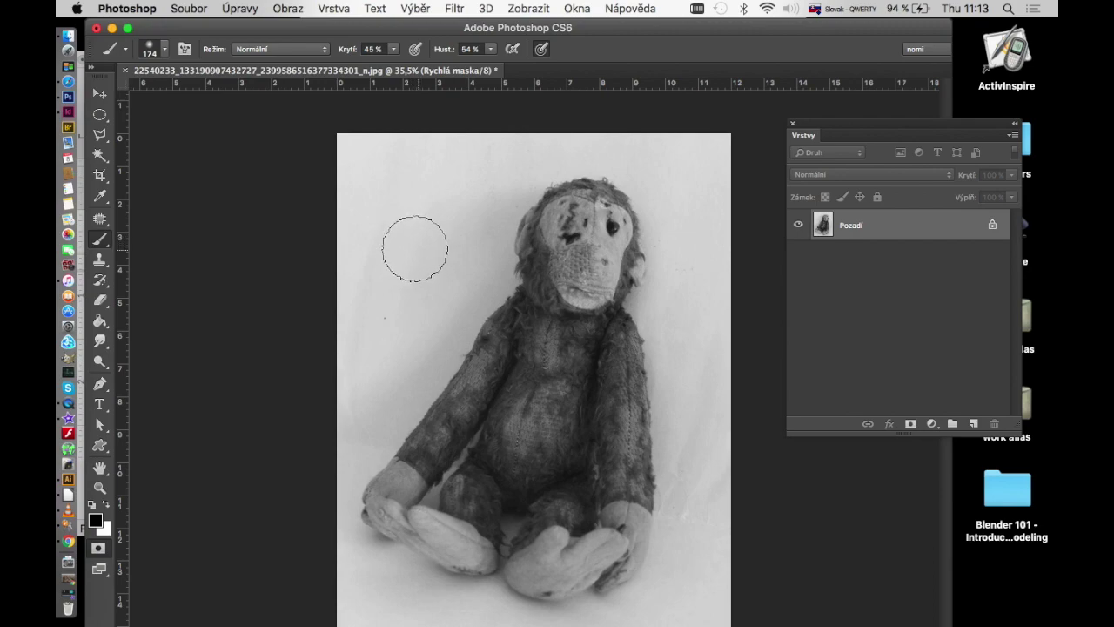
click(393, 49)
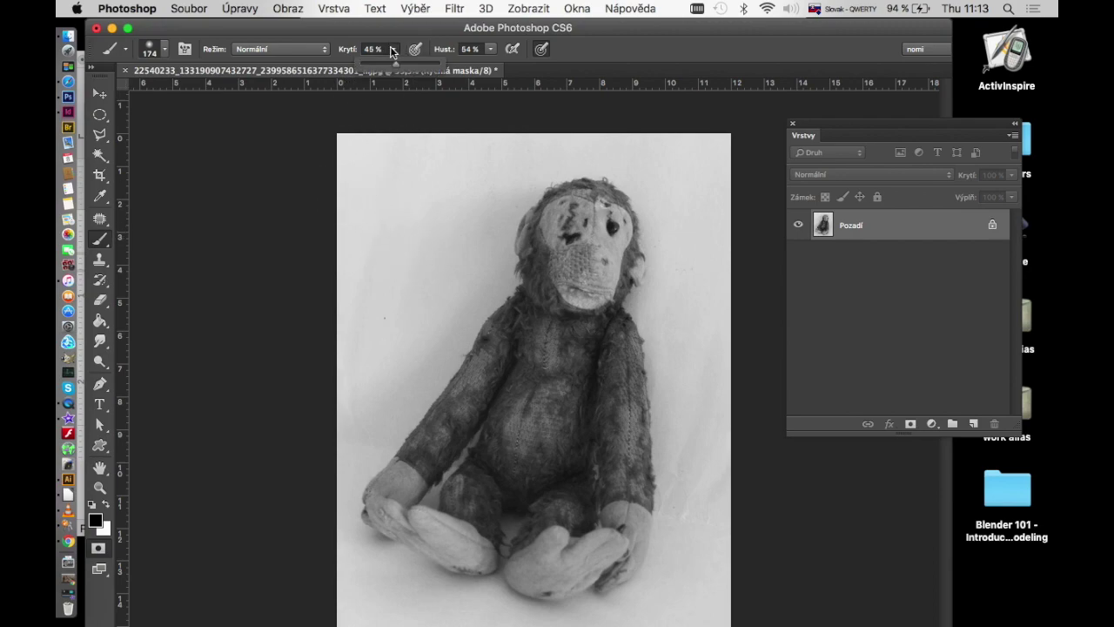
click(492, 50)
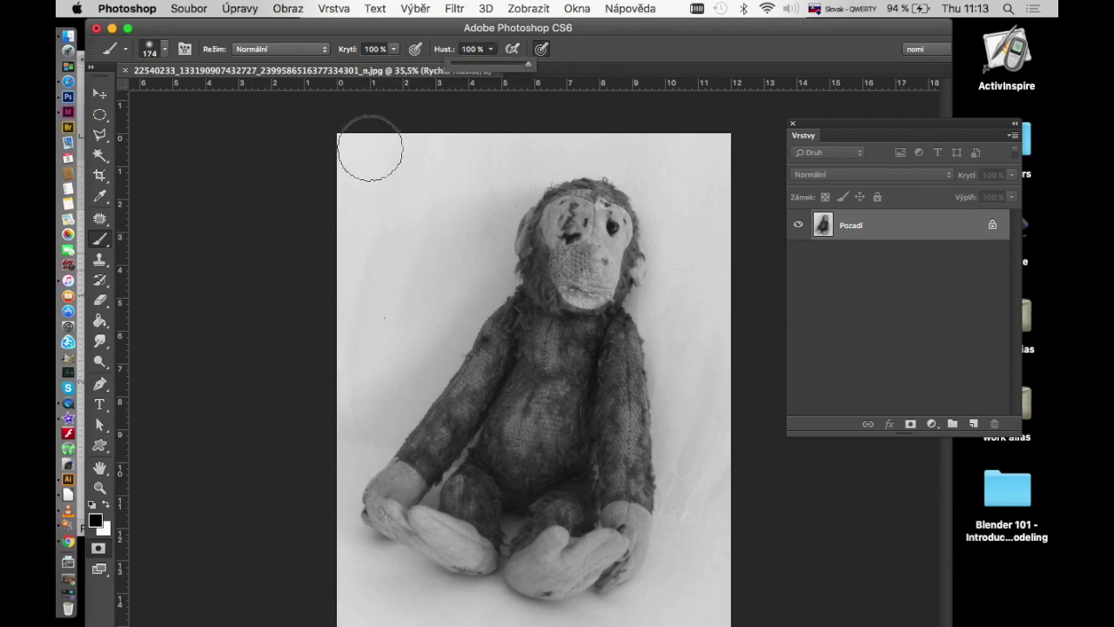
key(q)
mouse_move(562, 342)
mouse_down()
mouse_move(557, 328)
mouse_move(551, 411)
mouse_move(587, 340)
mouse_move(604, 398)
mouse_move(577, 392)
mouse_move(569, 276)
mouse_move(542, 374)
mouse_move(525, 338)
mouse_move(546, 298)
mouse_up()
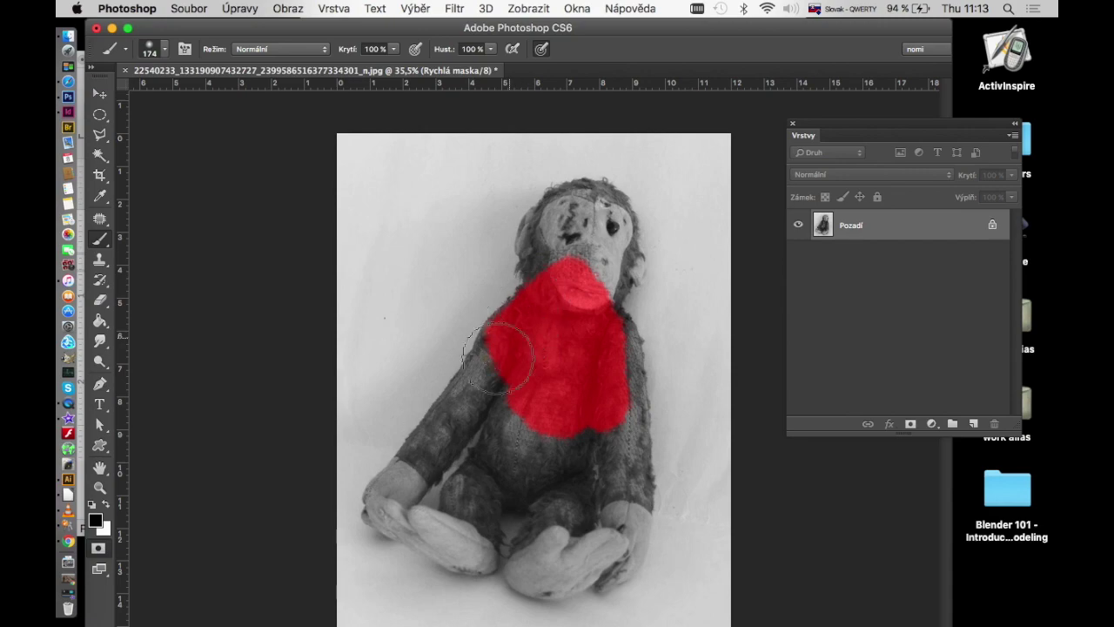
click(101, 548)
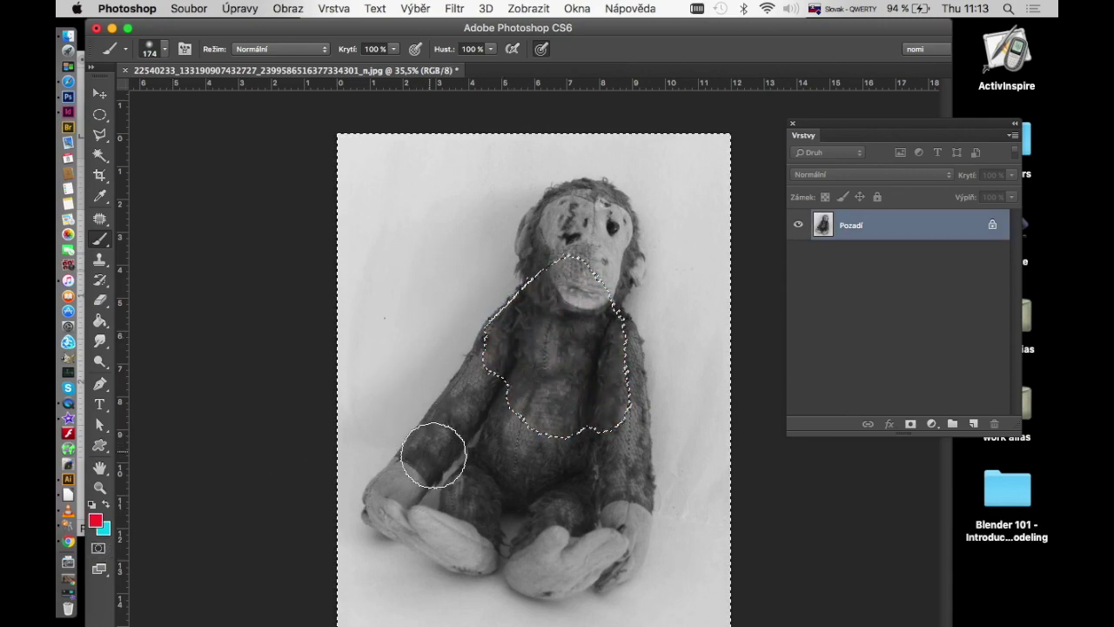
click(99, 547)
Extend the mask over the monkey's face and right arm edge, then zoom in on the left arm
mouse_move(479, 336)
mouse_down()
mouse_move(553, 278)
mouse_move(548, 230)
mouse_move(597, 200)
mouse_move(621, 265)
mouse_move(515, 360)
mouse_move(505, 323)
mouse_move(522, 311)
mouse_move(417, 470)
mouse_move(582, 566)
mouse_move(534, 448)
mouse_move(610, 444)
mouse_move(609, 564)
mouse_up()
mouse_move(632, 485)
mouse_down()
mouse_move(617, 380)
mouse_move(587, 310)
mouse_up()
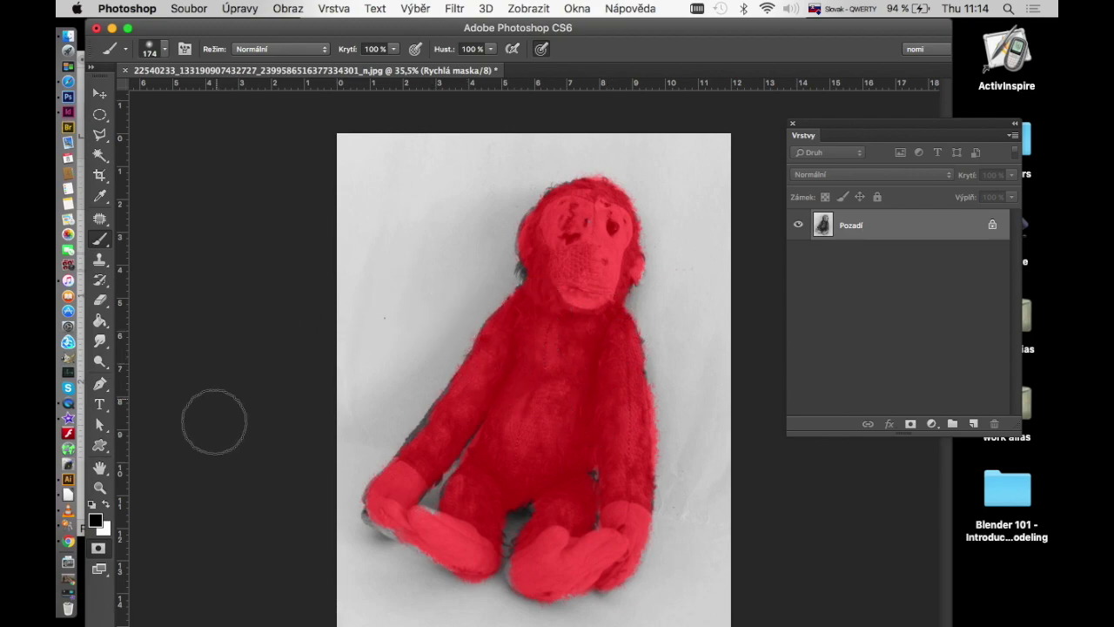
click(99, 488)
mouse_move(462, 391)
mouse_down()
mouse_move(537, 428)
mouse_move(511, 343)
mouse_up()
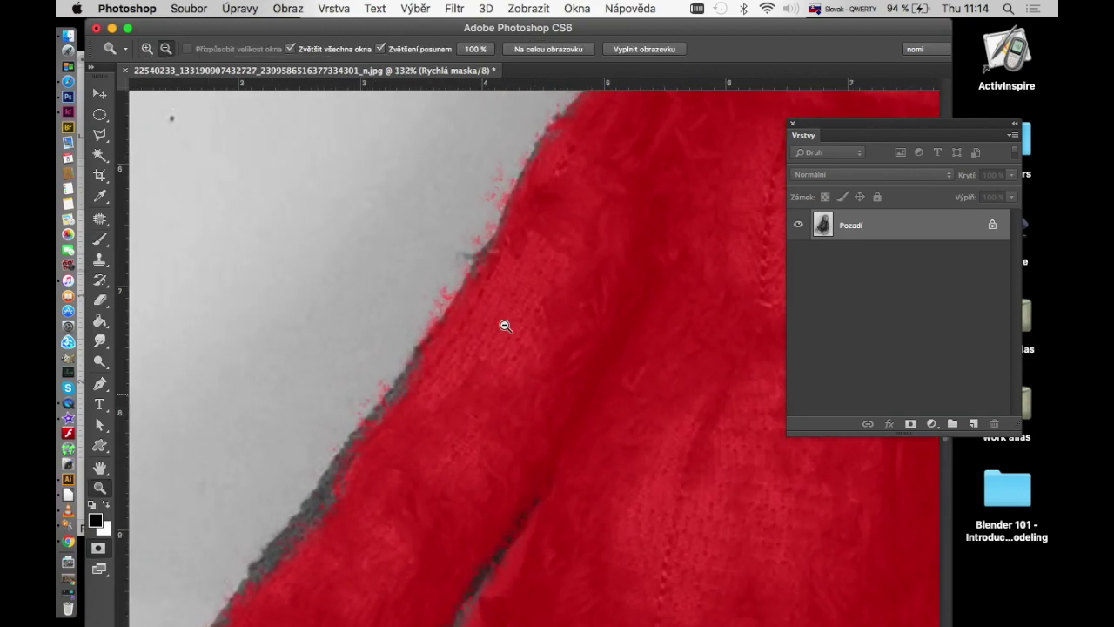
Choose a scattered bristle brush preset for painting hair strands
key(b)
right_click(306, 398)
key(Escape)
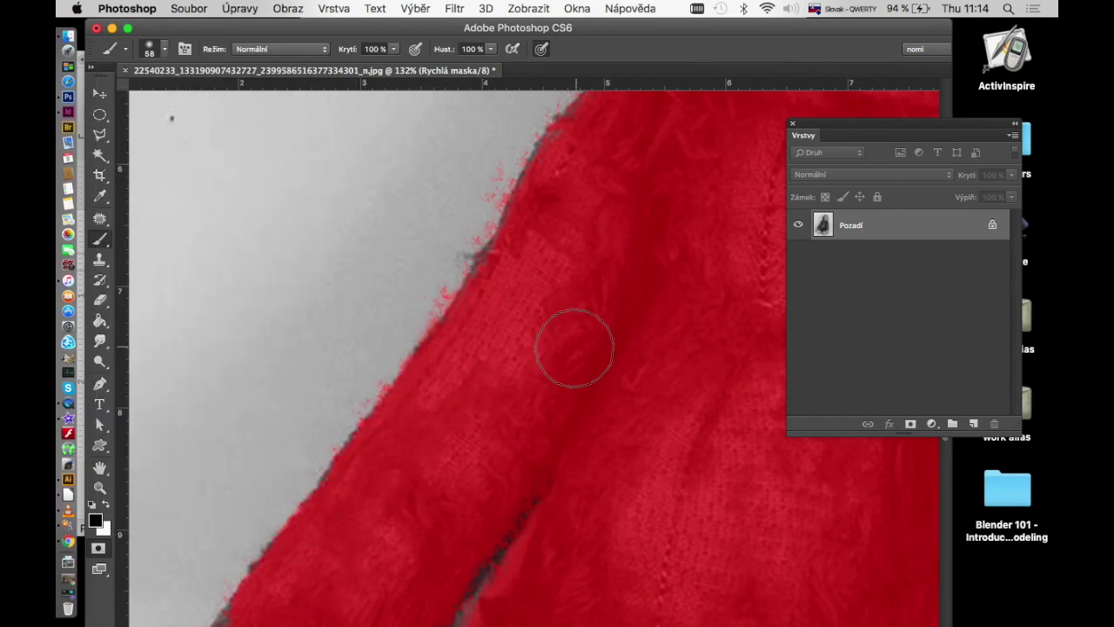
mouse_move(627, 249)
mouse_down()
mouse_move(633, 263)
mouse_move(567, 323)
mouse_up()
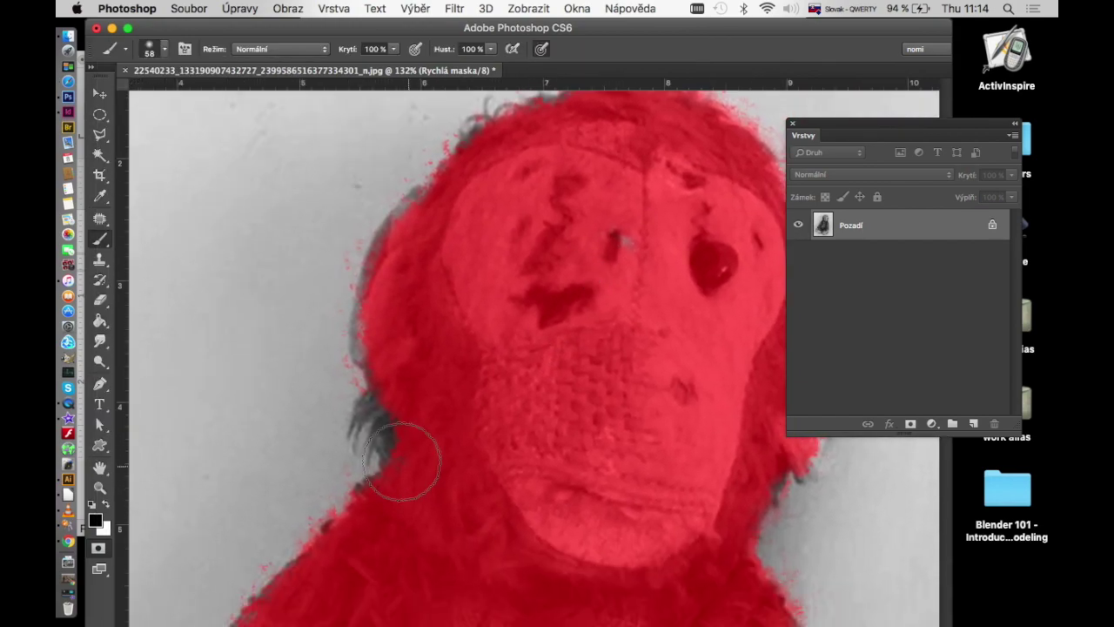
click(163, 53)
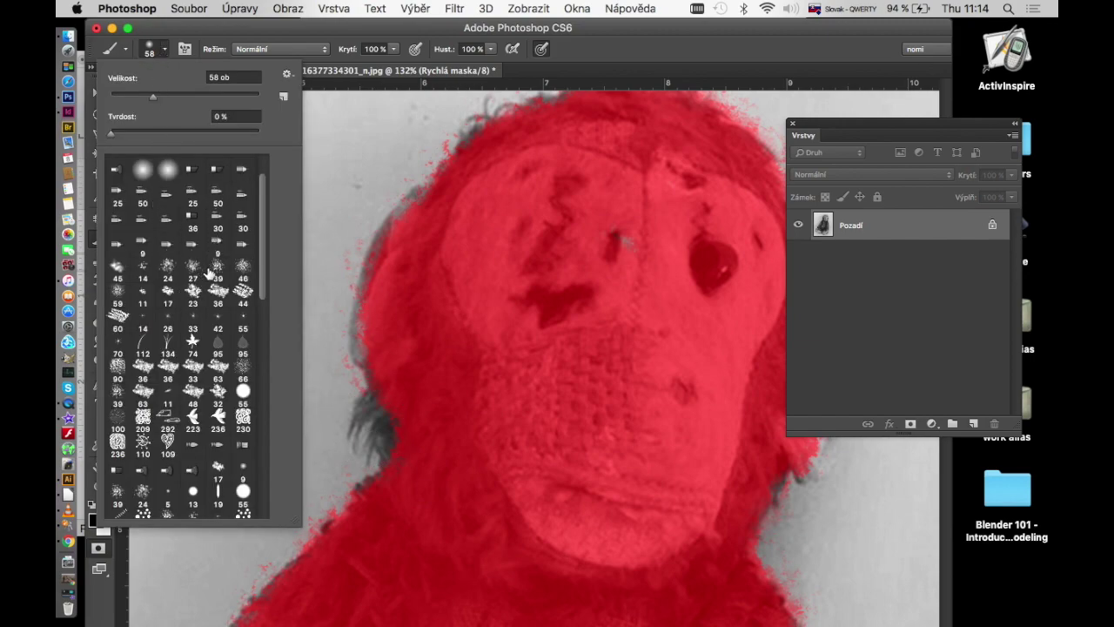
click(191, 471)
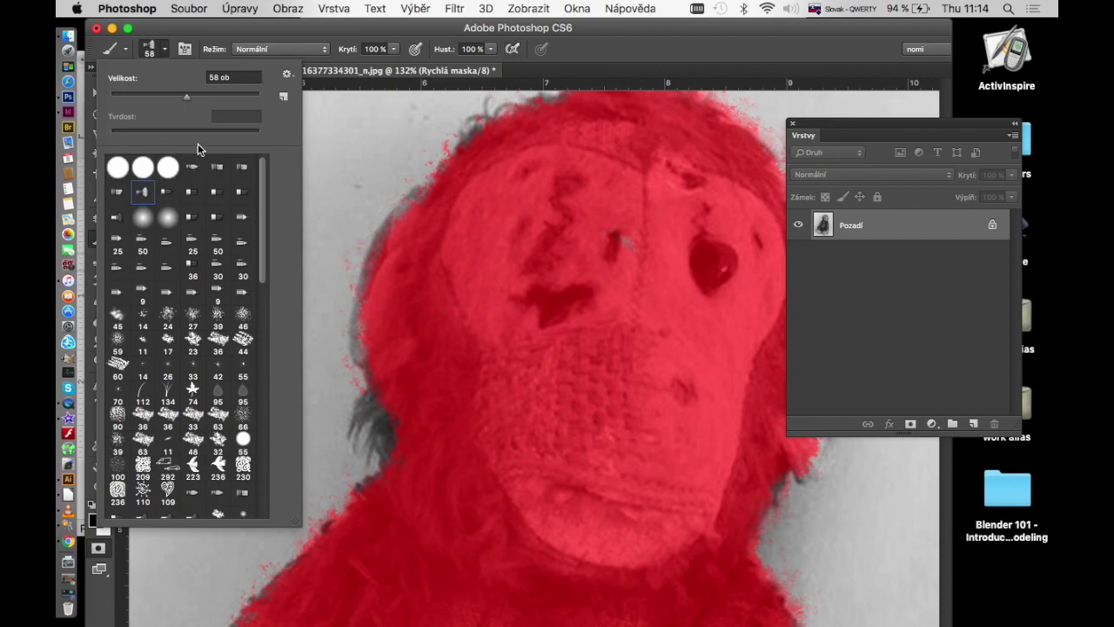
Paint hair-like strands into the quick mask along the monkey's upper-left head edge
drag(390, 340, 380, 423)
drag(432, 355, 557, 144)
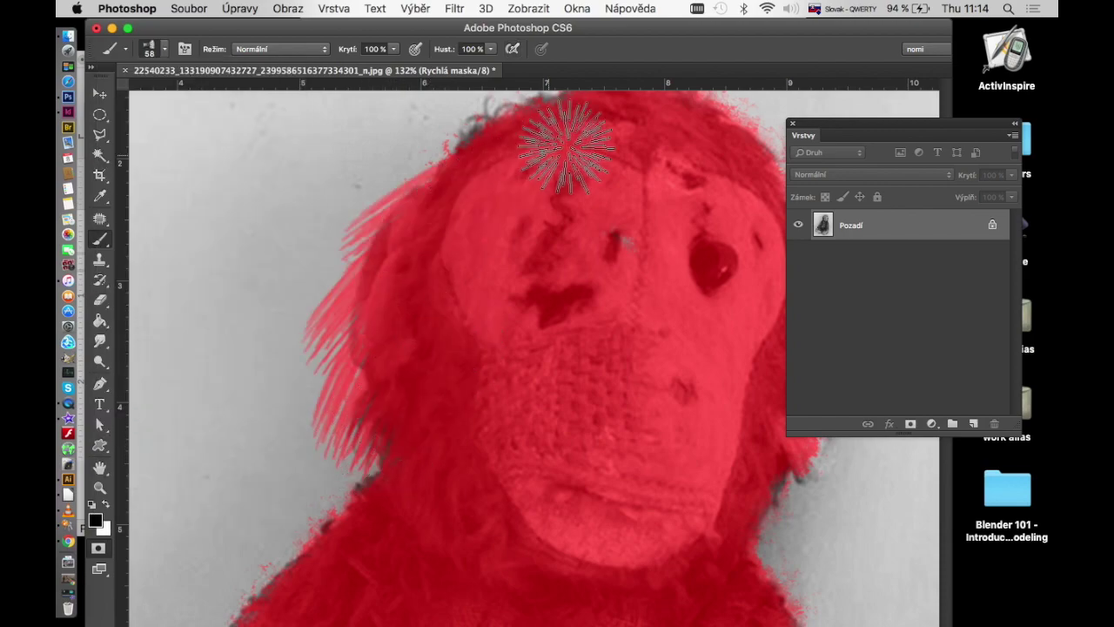
mouse_move(410, 244)
mouse_down()
mouse_move(349, 279)
mouse_move(284, 396)
mouse_up()
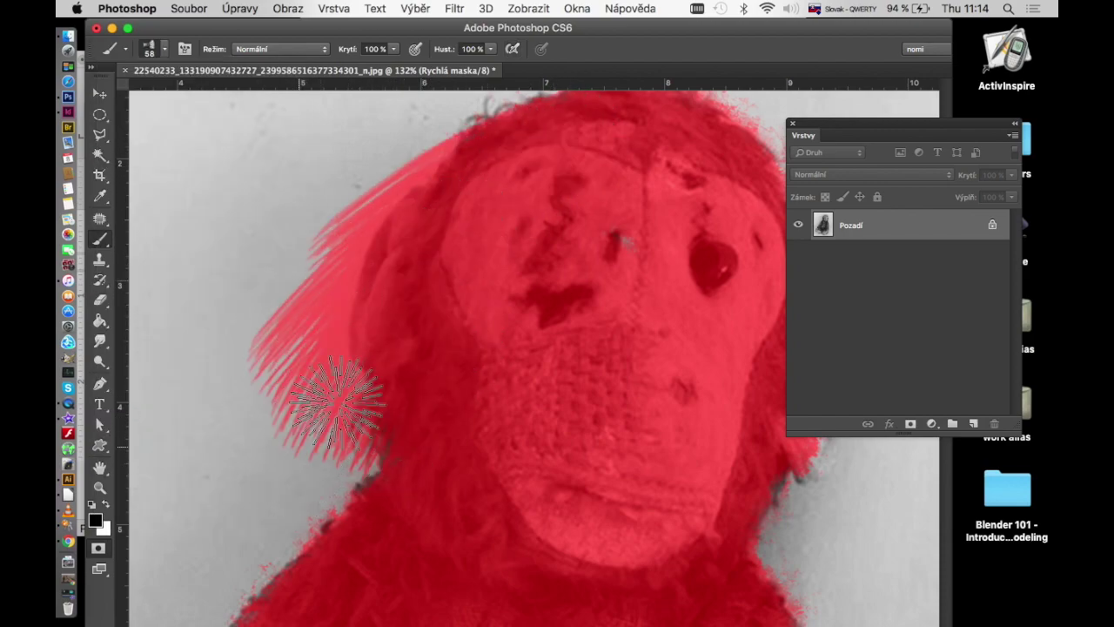
drag(531, 96, 331, 226)
click(109, 548)
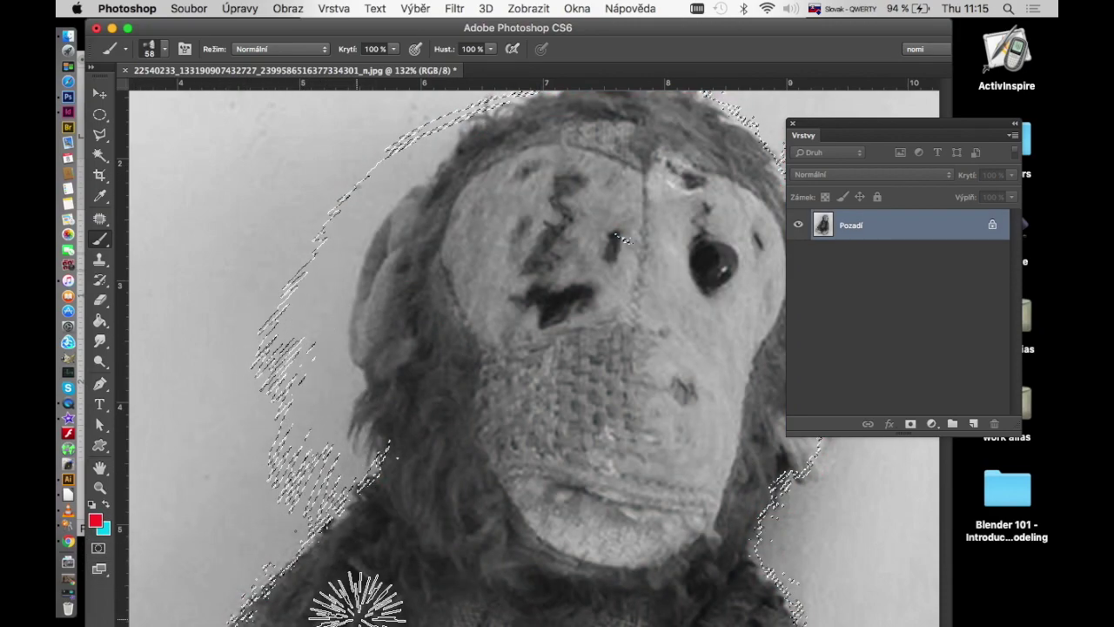
key(q)
mouse_move(285, 502)
mouse_down()
mouse_move(310, 397)
mouse_move(293, 447)
mouse_move(298, 402)
mouse_move(261, 440)
mouse_move(279, 274)
mouse_move(293, 373)
mouse_move(310, 380)
mouse_up()
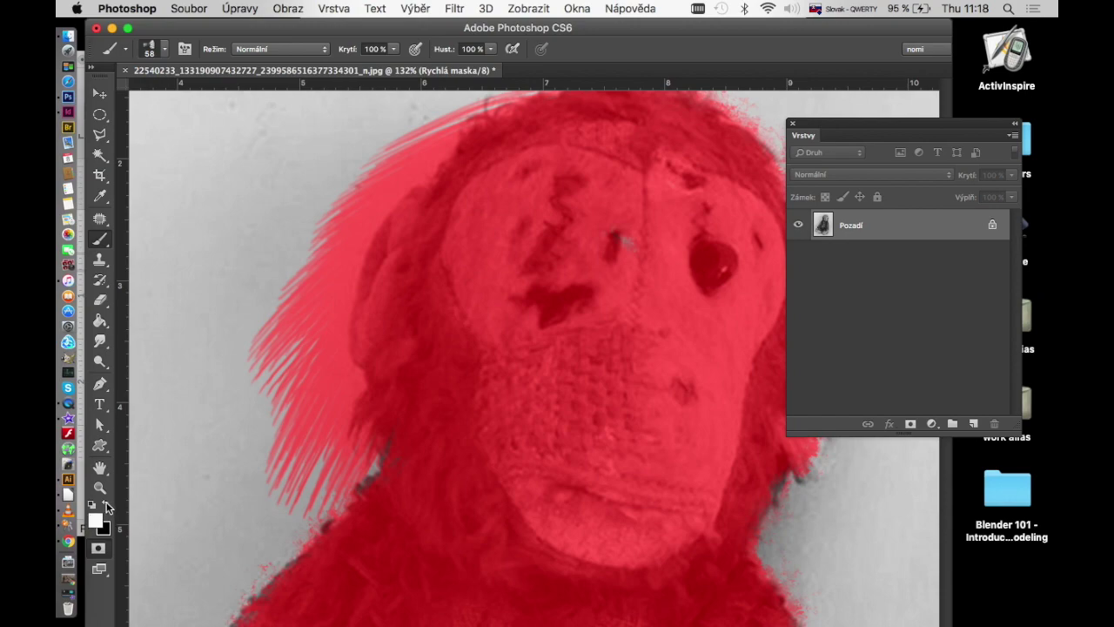
Remove stray strands on the left, add the upper-left hair edge, then exit Quick Mask
mouse_move(204, 398)
mouse_down()
mouse_move(272, 494)
mouse_move(346, 440)
mouse_move(251, 368)
mouse_move(273, 286)
mouse_move(374, 149)
mouse_move(293, 199)
mouse_move(304, 272)
mouse_up()
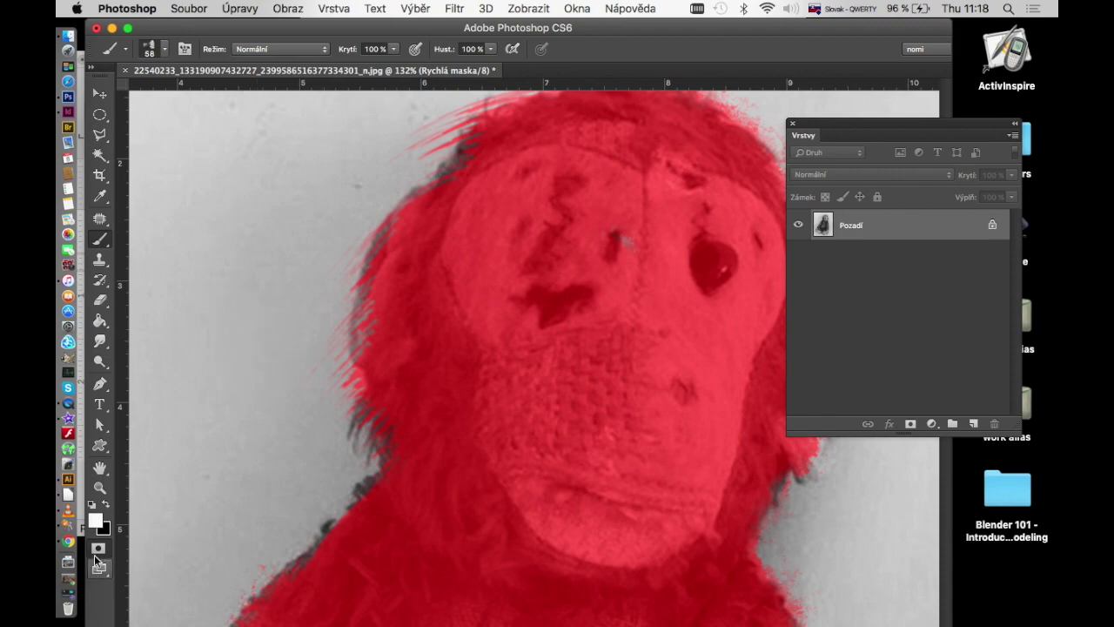
mouse_move(410, 249)
mouse_down()
mouse_move(460, 206)
mouse_move(396, 311)
mouse_up()
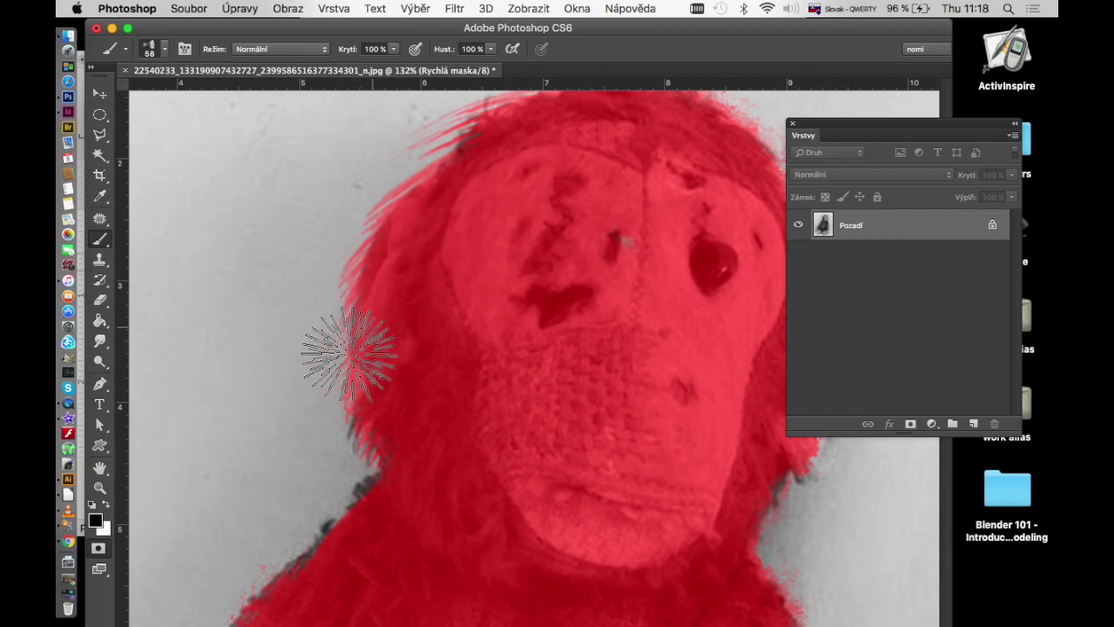
key(q)
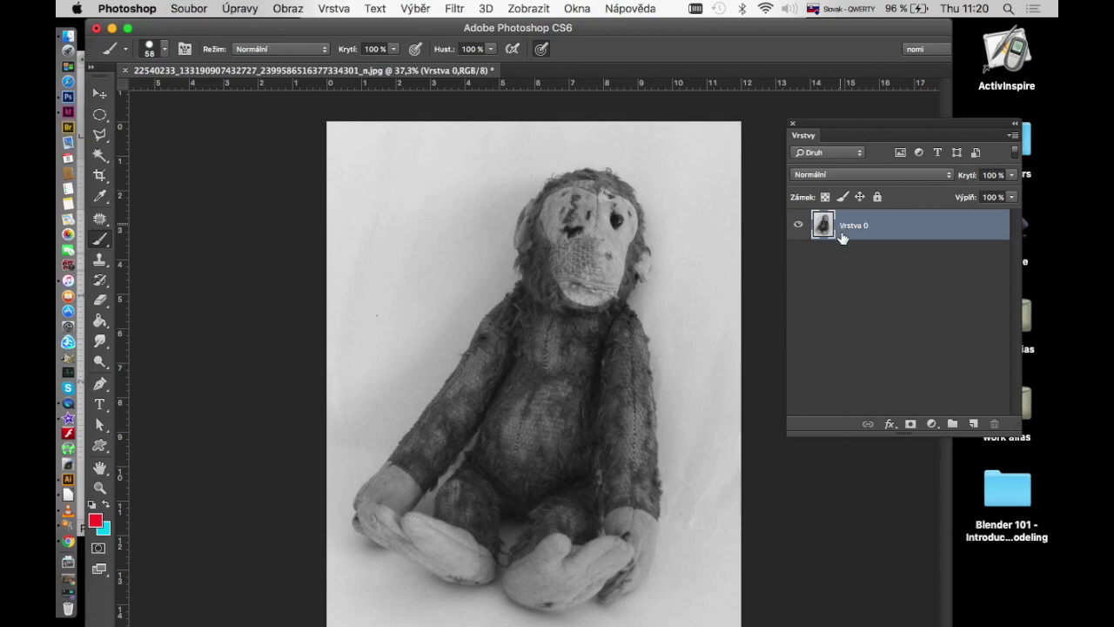
Draw a Pen path with anchors around the monkey's head and arm, then open Make Selection options
key(p)
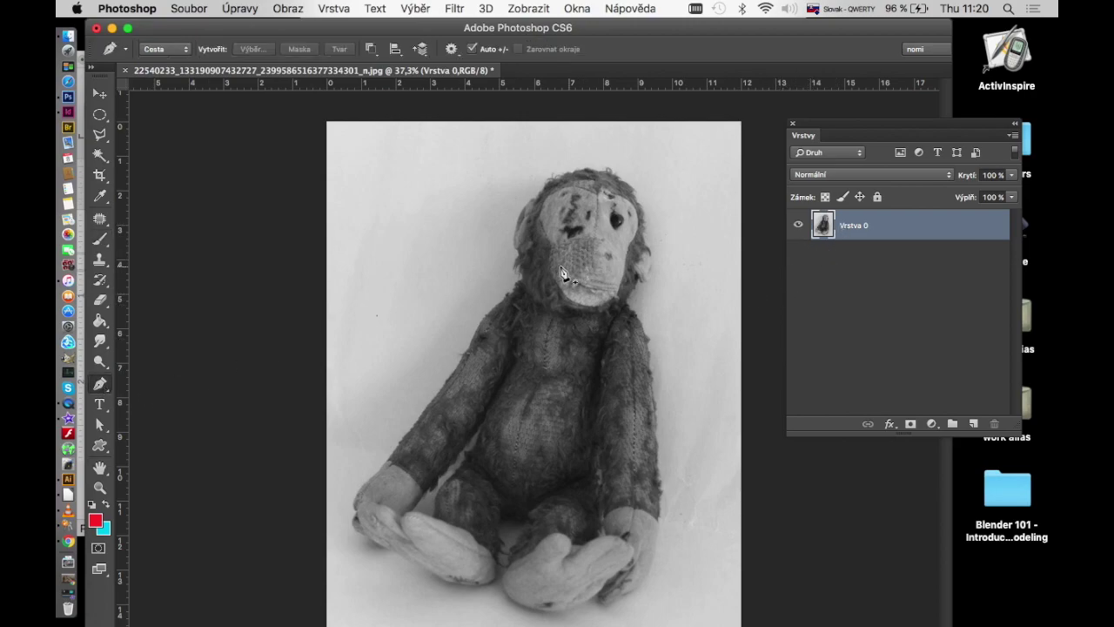
click(523, 283)
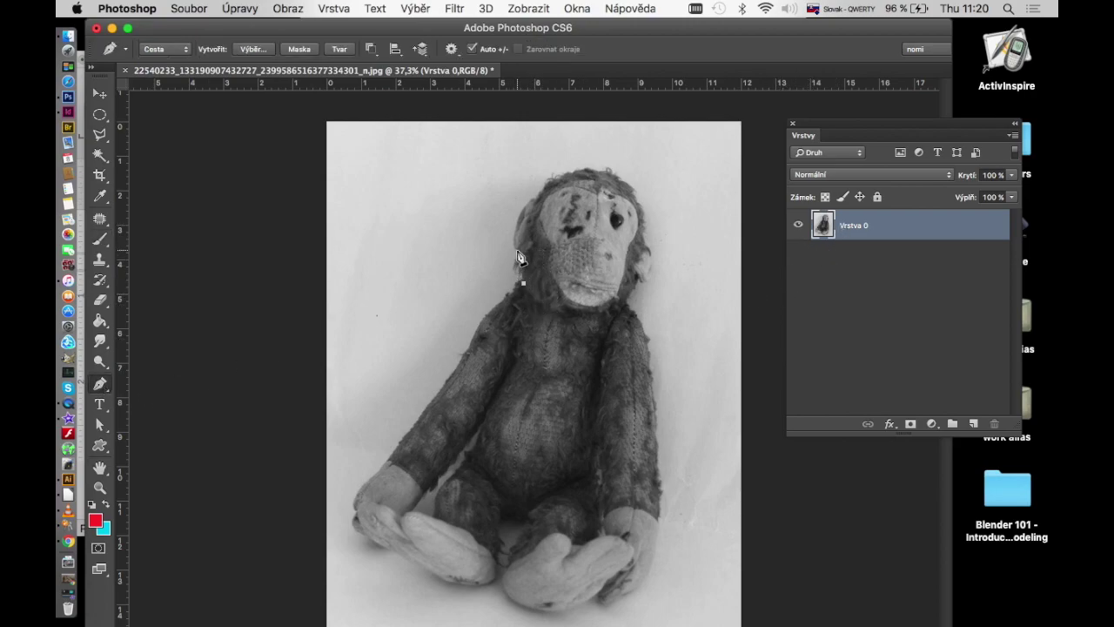
drag(523, 206, 539, 203)
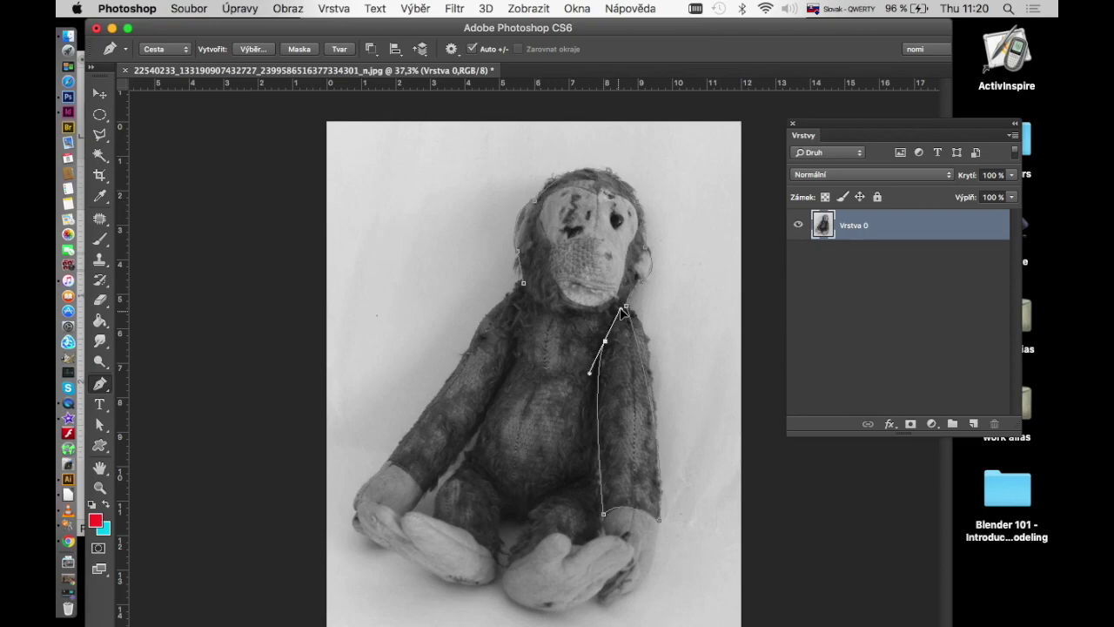
click(520, 327)
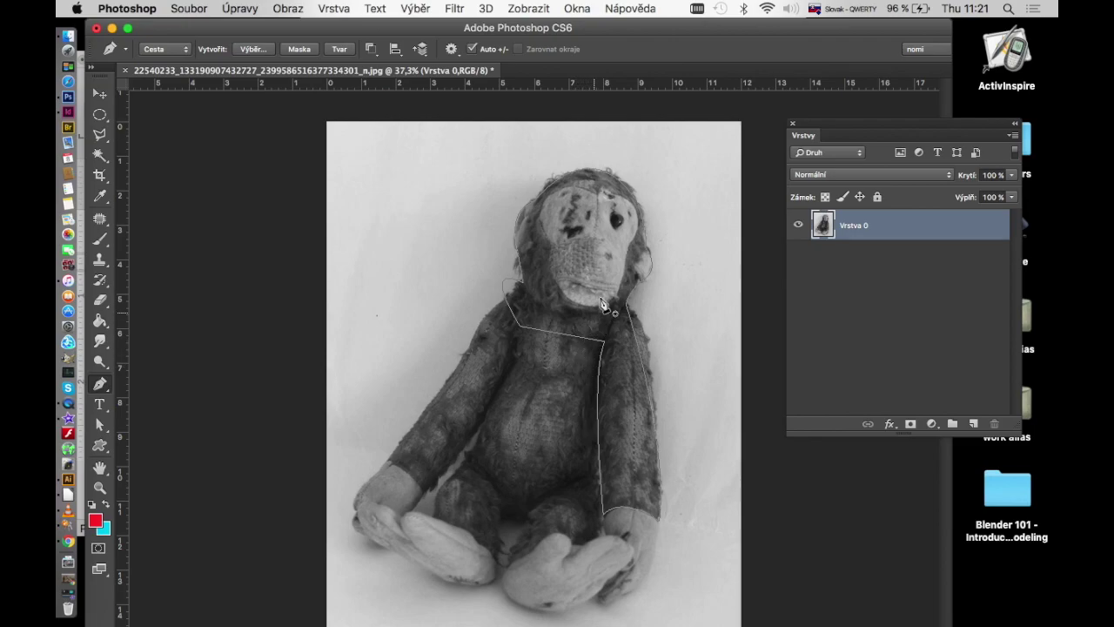
click(258, 50)
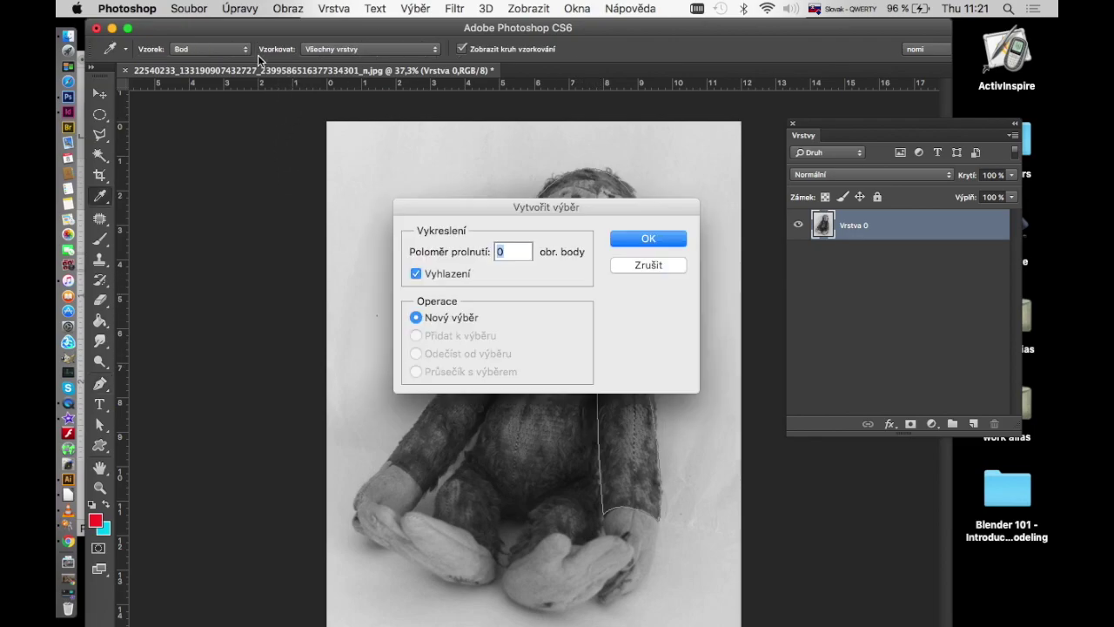
Dock the Paths panel beside Layers and load the work path as a selection
key(Return)
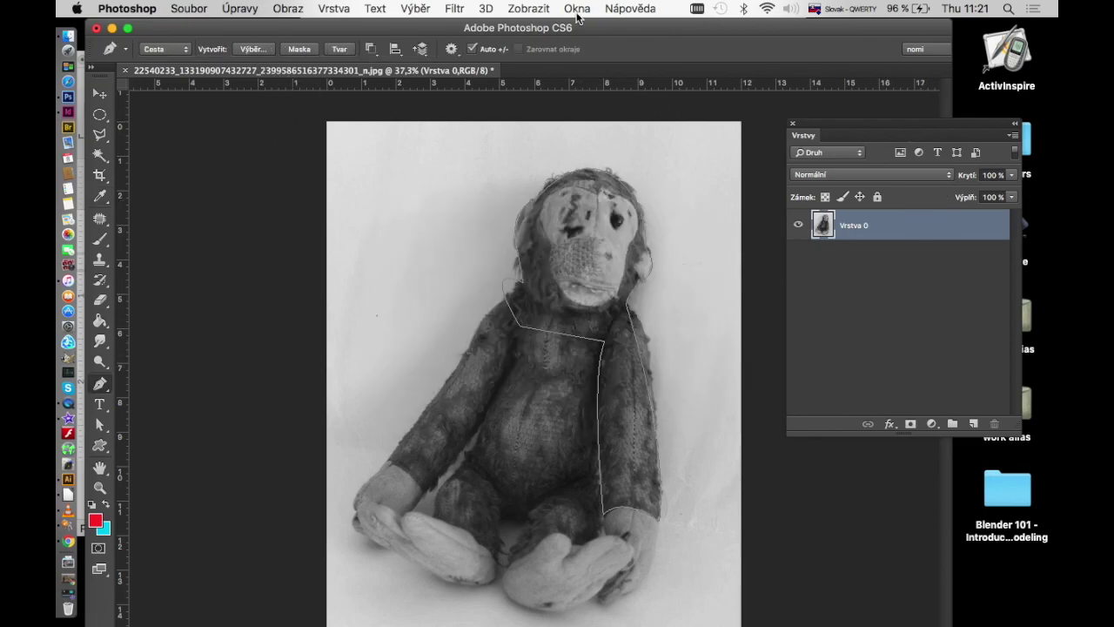
click(577, 10)
click(609, 178)
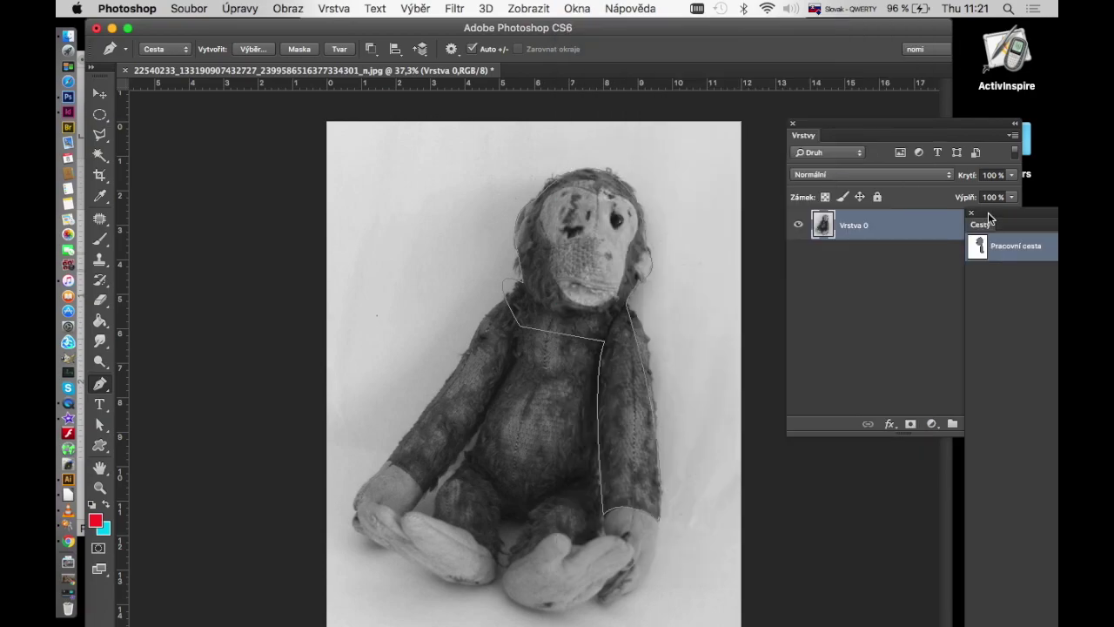
drag(989, 218, 744, 103)
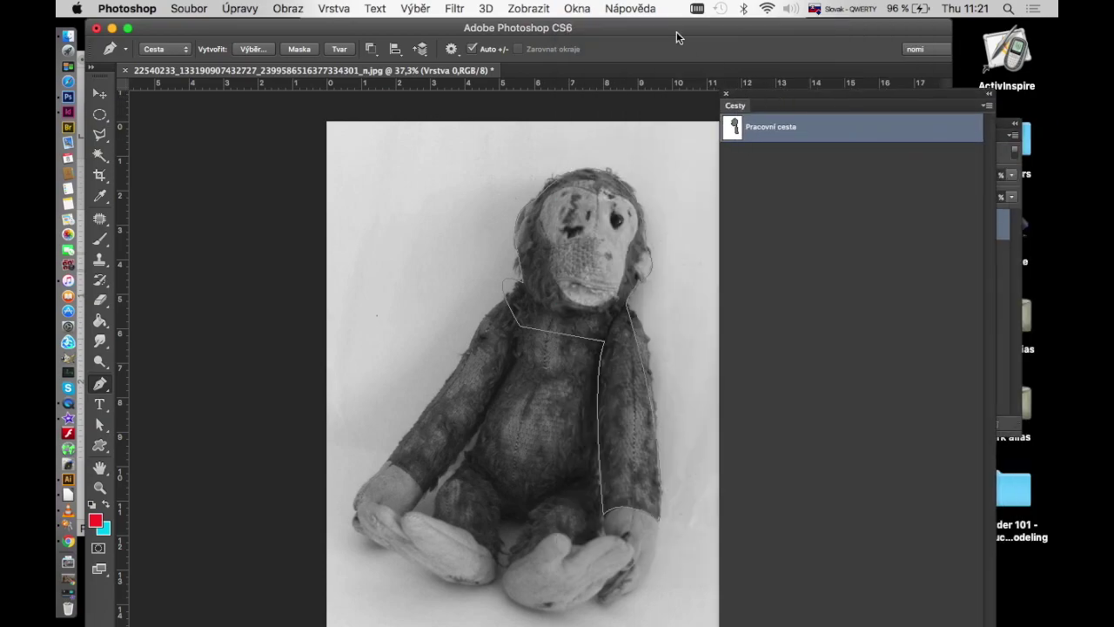
drag(794, 105, 835, 135)
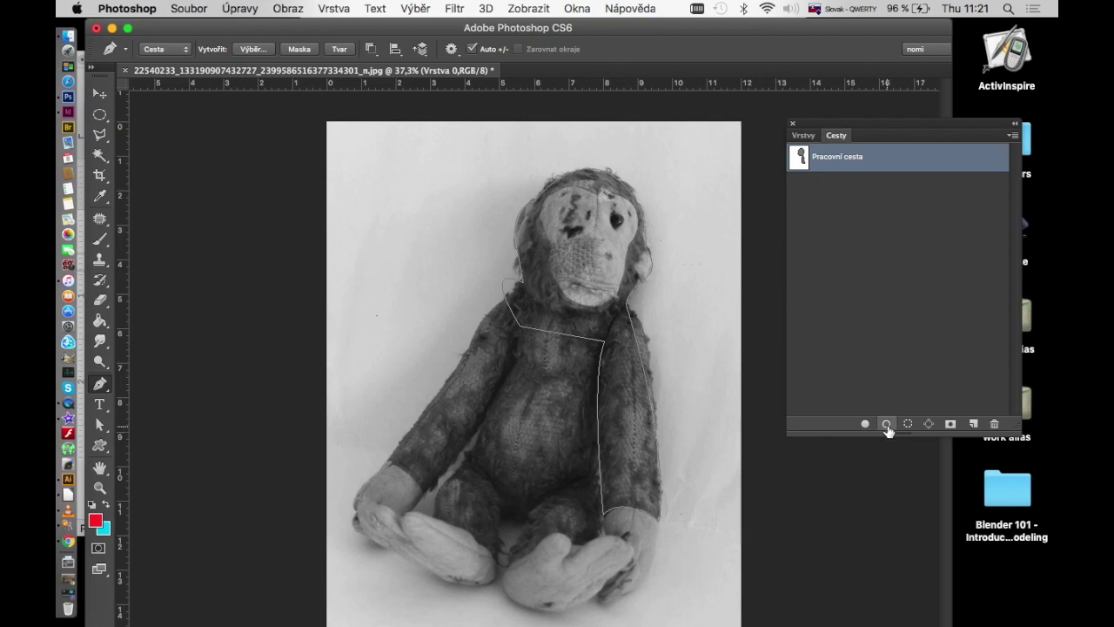
alt+click(905, 427)
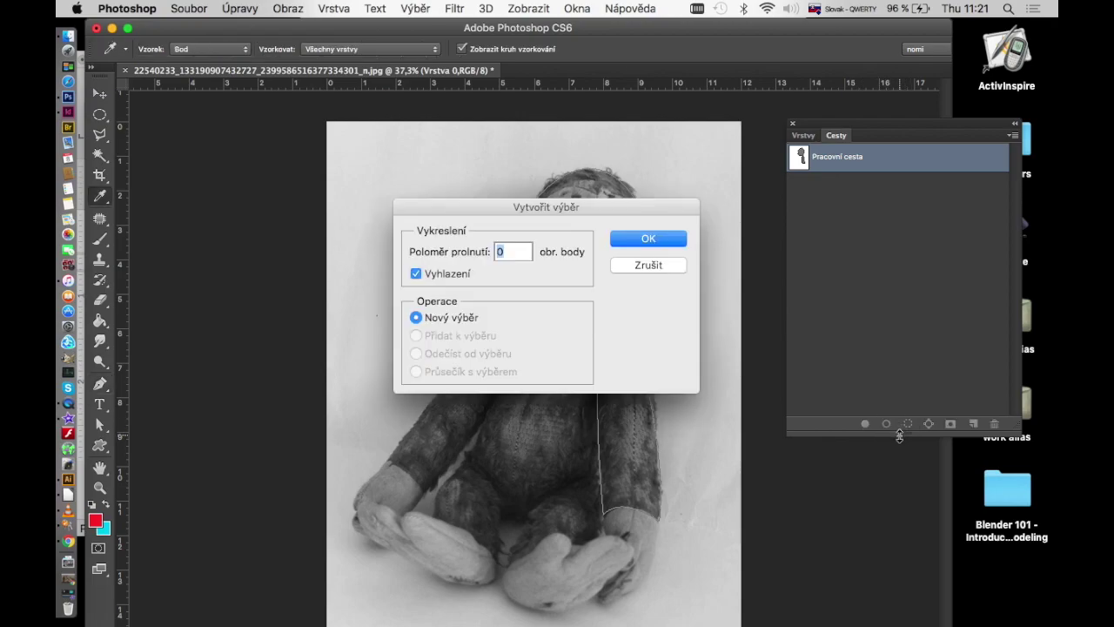
click(642, 239)
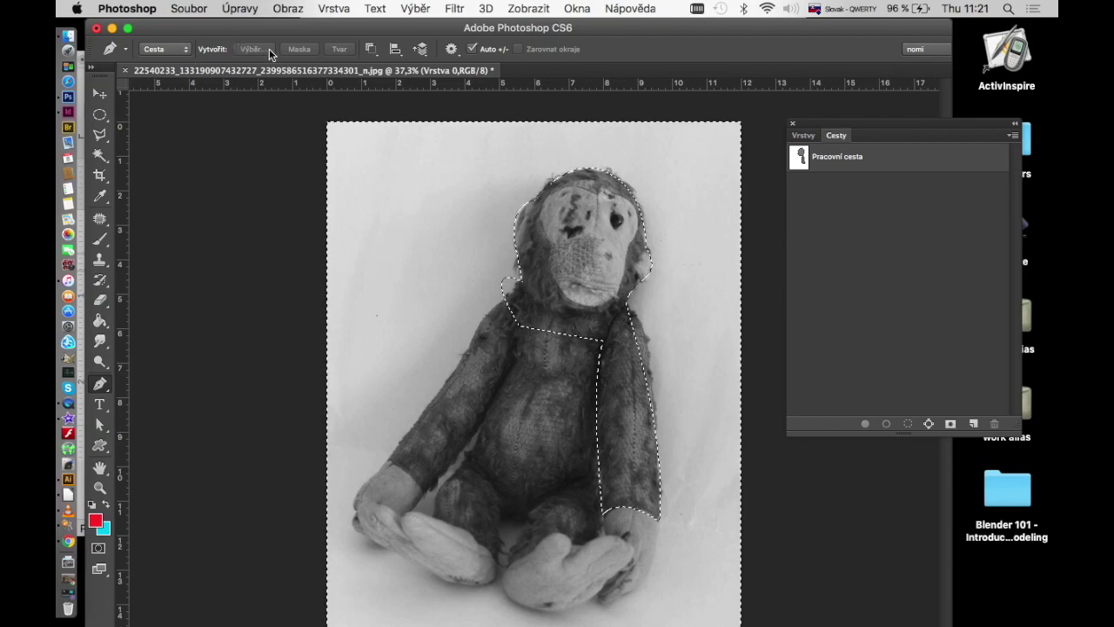
Save the work path under the name Cesta 1, then deselect the Vrstva 0 layer
double_click(849, 162)
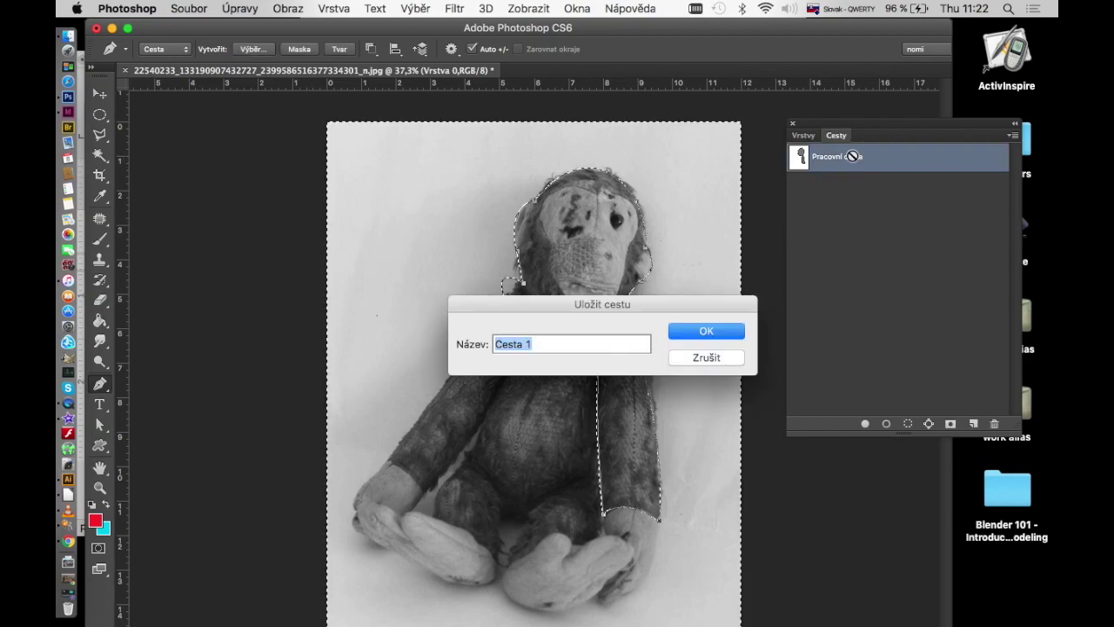
click(707, 331)
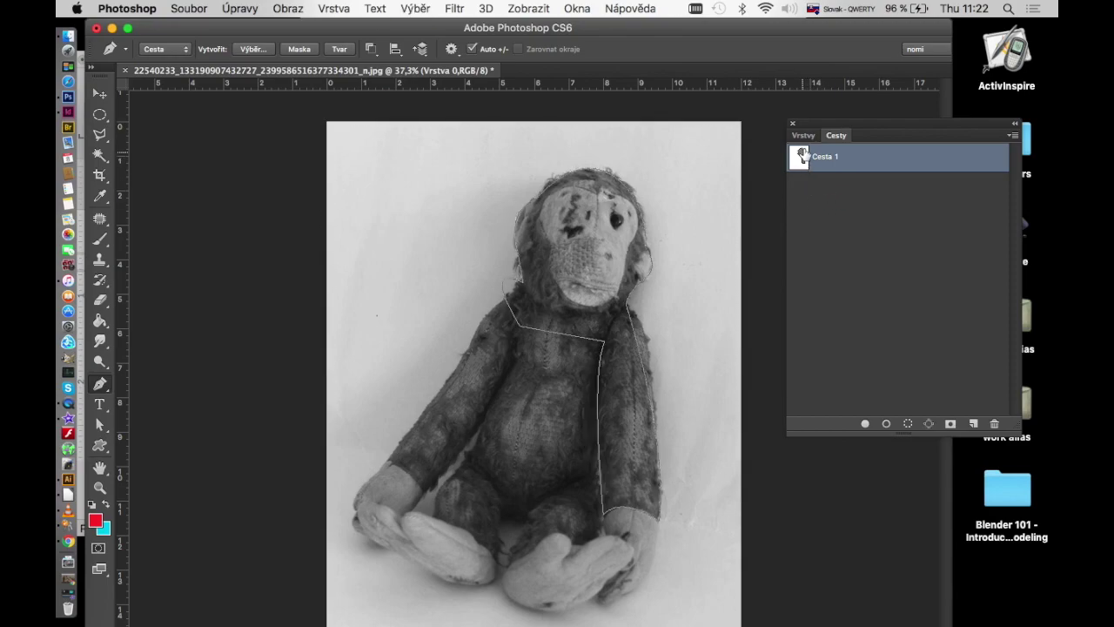
click(802, 135)
click(861, 254)
Hide the path outline, then reselect Cesta 1 in the paths list to show it again
click(836, 135)
click(858, 256)
click(803, 135)
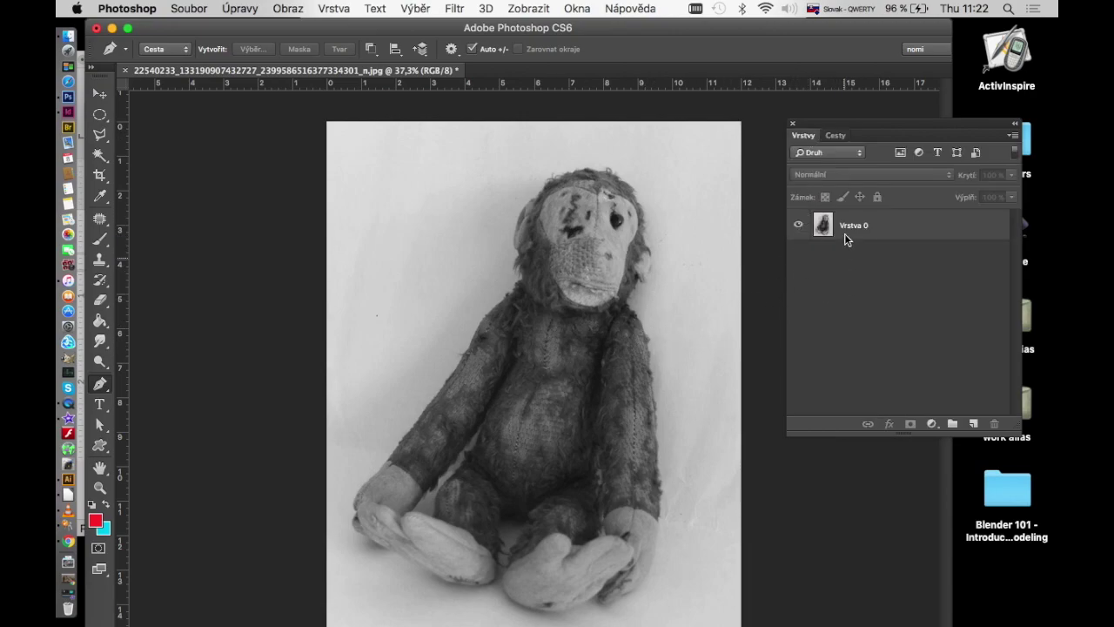
click(837, 135)
click(858, 165)
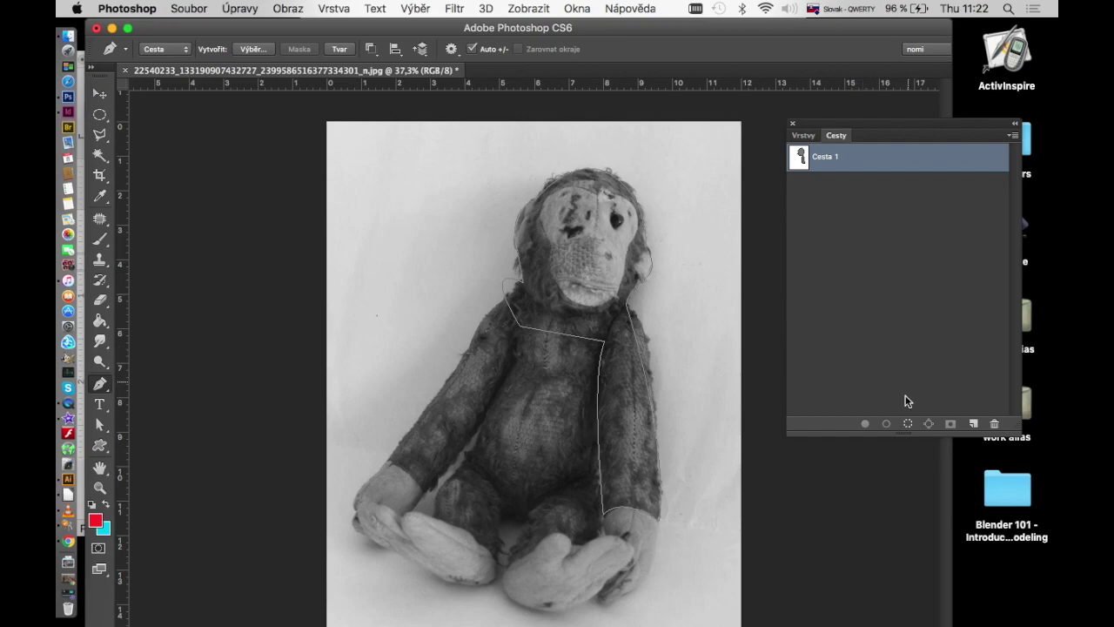